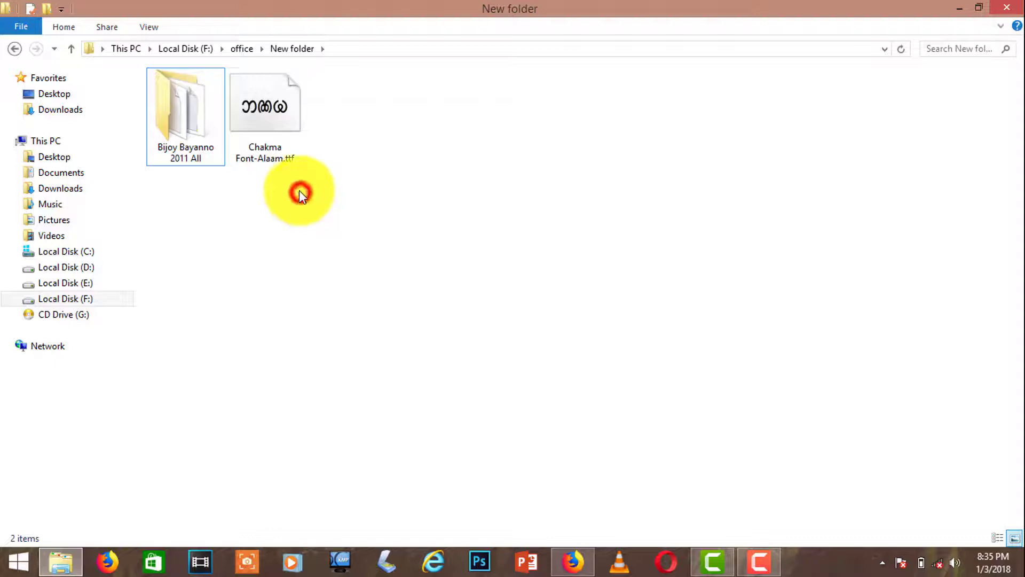
Open the Bijoy Bayanno 2011 All folder.
click(230, 101)
click(298, 228)
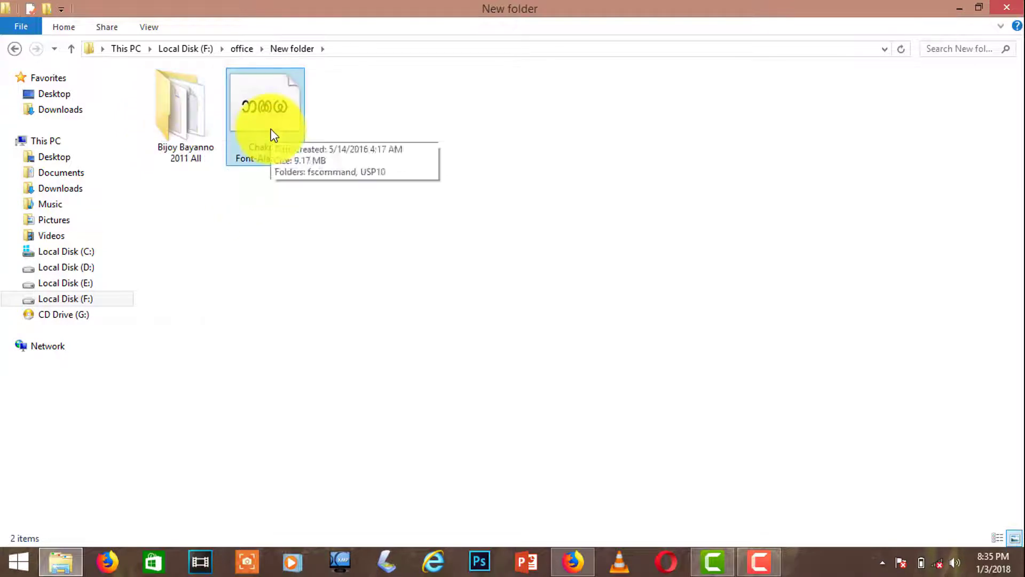
right_click(186, 139)
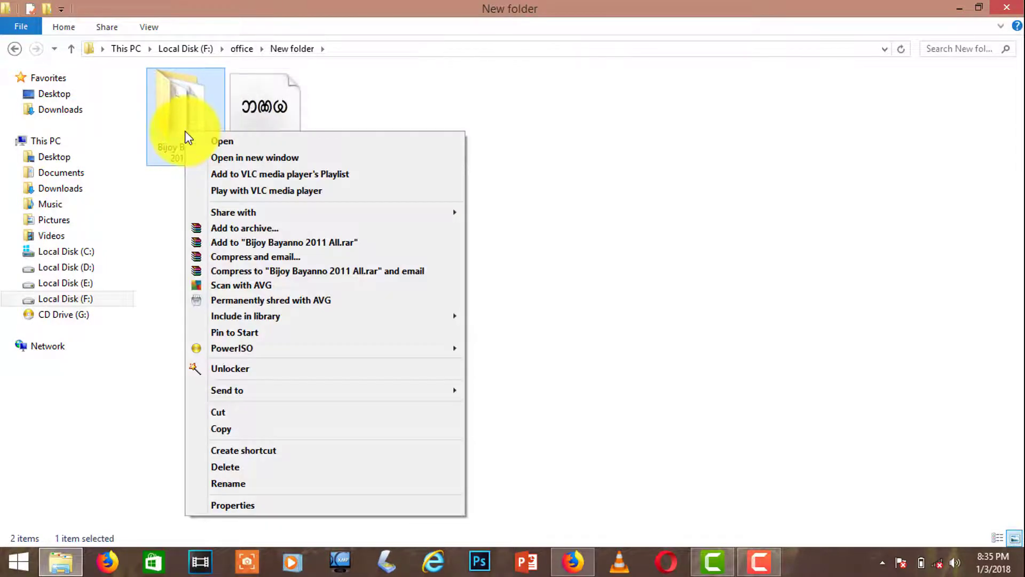
click(220, 141)
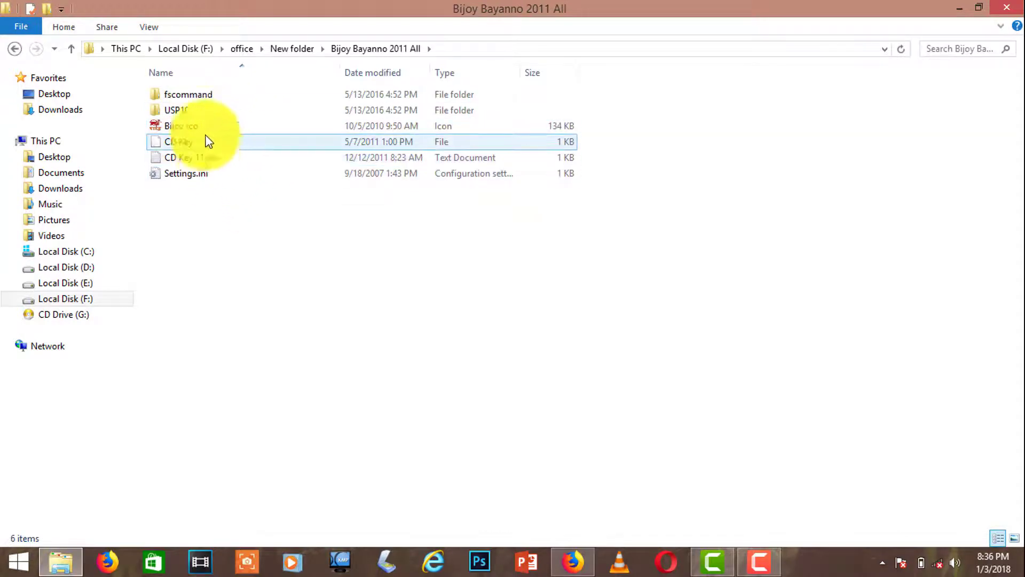
Open the fscommand folder and bring up the context menu for BijoyBayanno.msi.
click(204, 97)
right_click(208, 103)
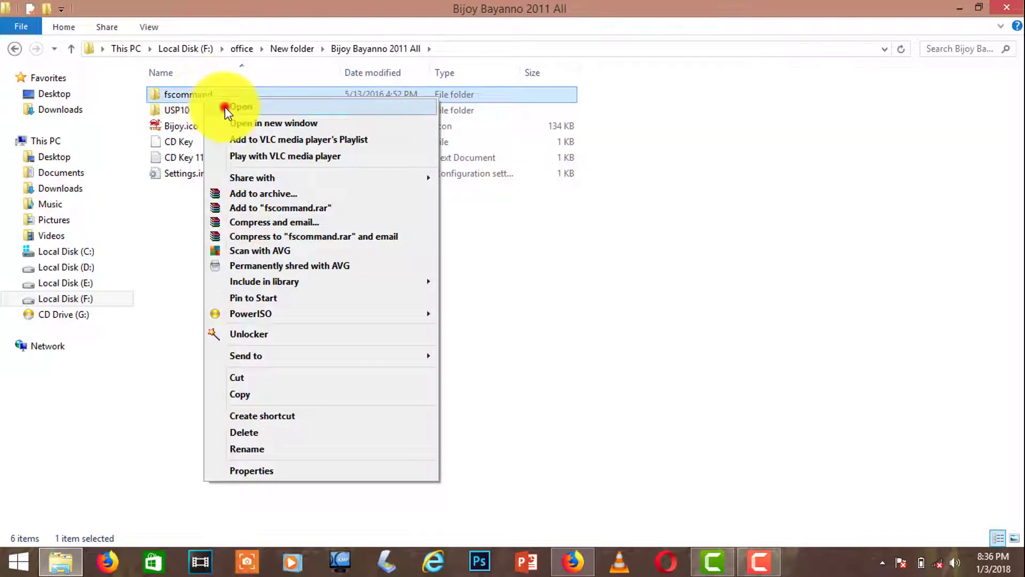
click(226, 107)
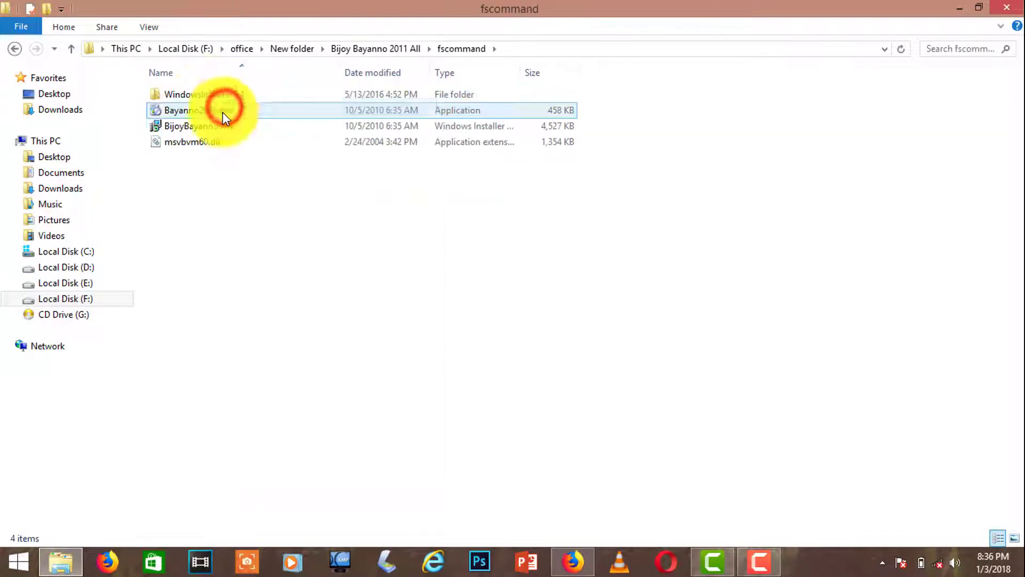
click(186, 126)
right_click(186, 131)
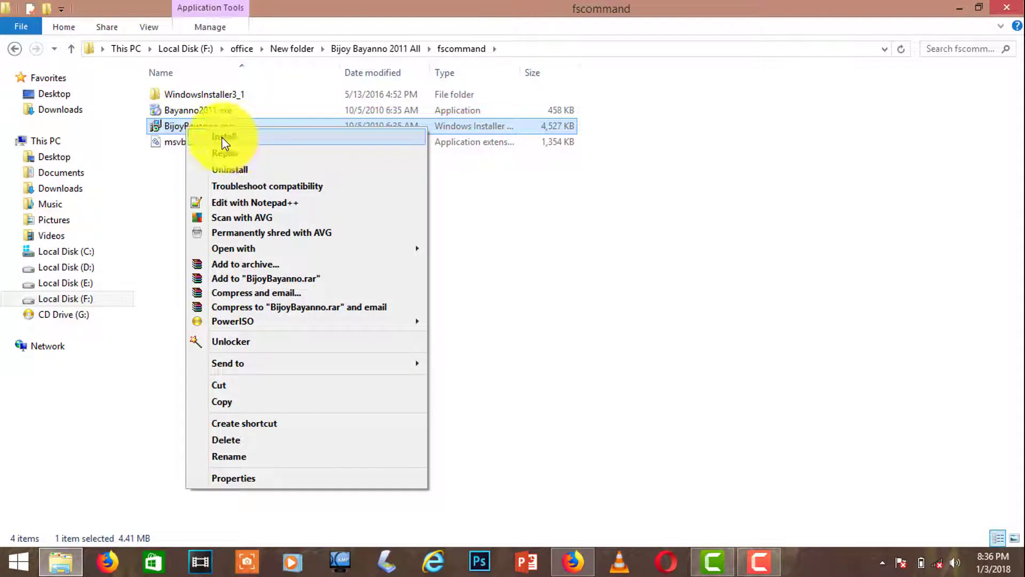
Install BijoyBayanno from the msi with the Repair option, then close the finished installer.
click(223, 138)
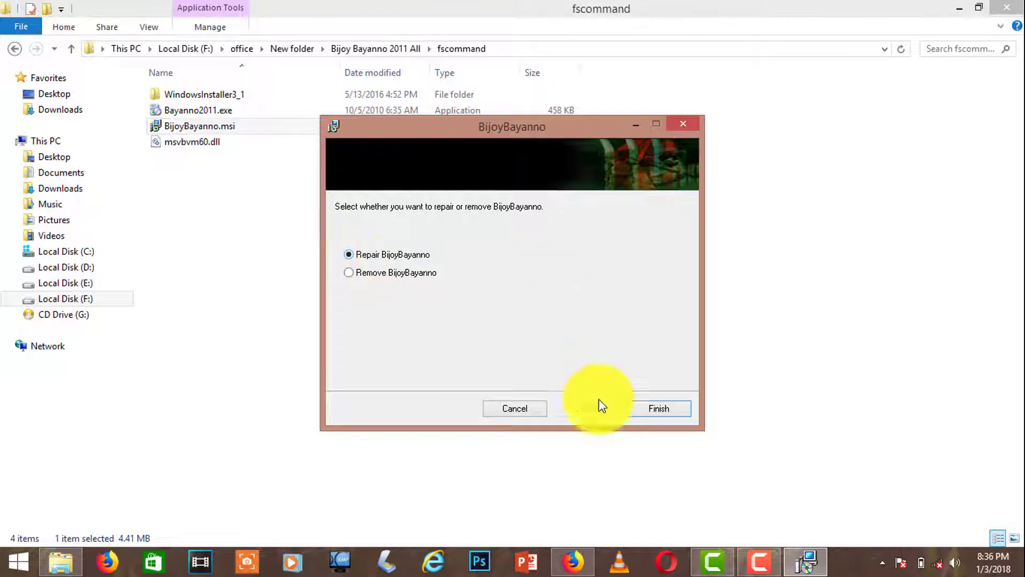
click(660, 409)
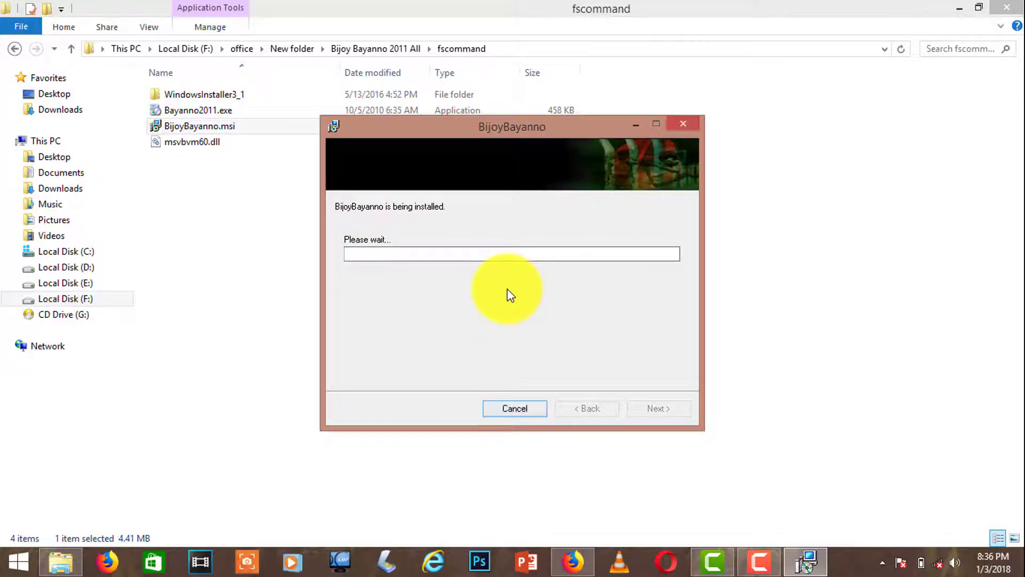
click(662, 410)
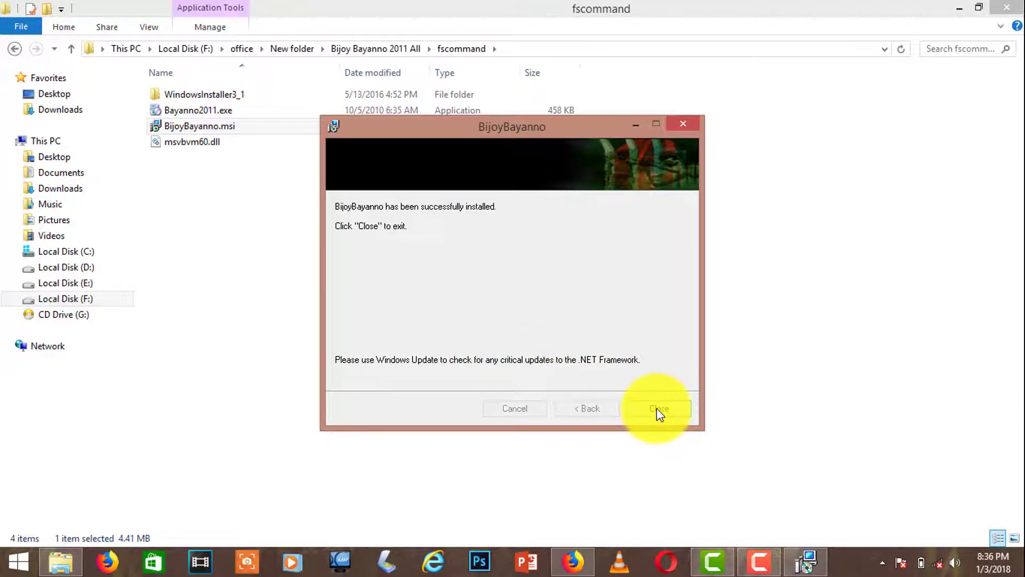
click(659, 411)
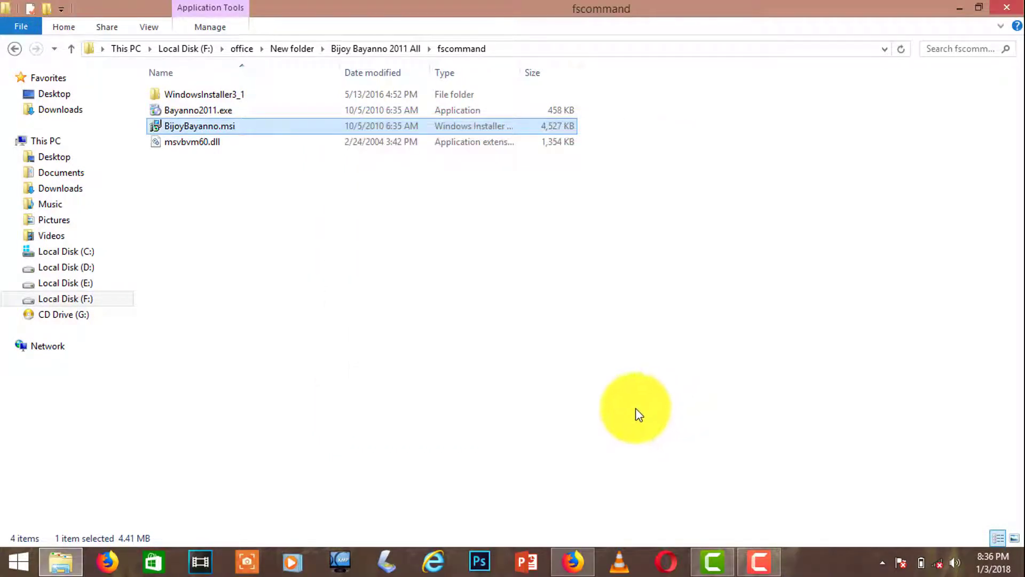
Search the Start screen for BijoyBayanno and launch the keyboard program.
click(884, 564)
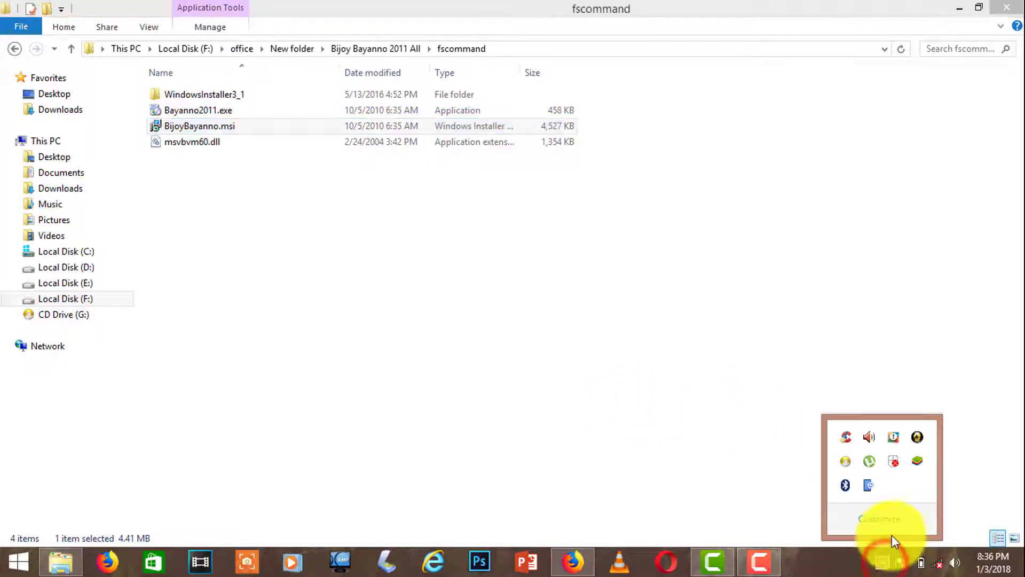
click(574, 394)
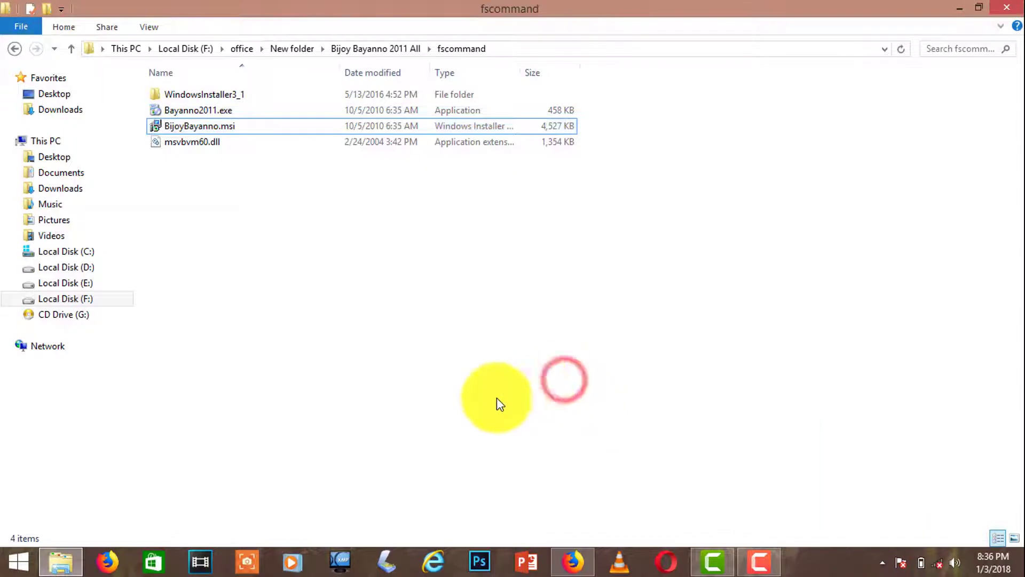
click(16, 563)
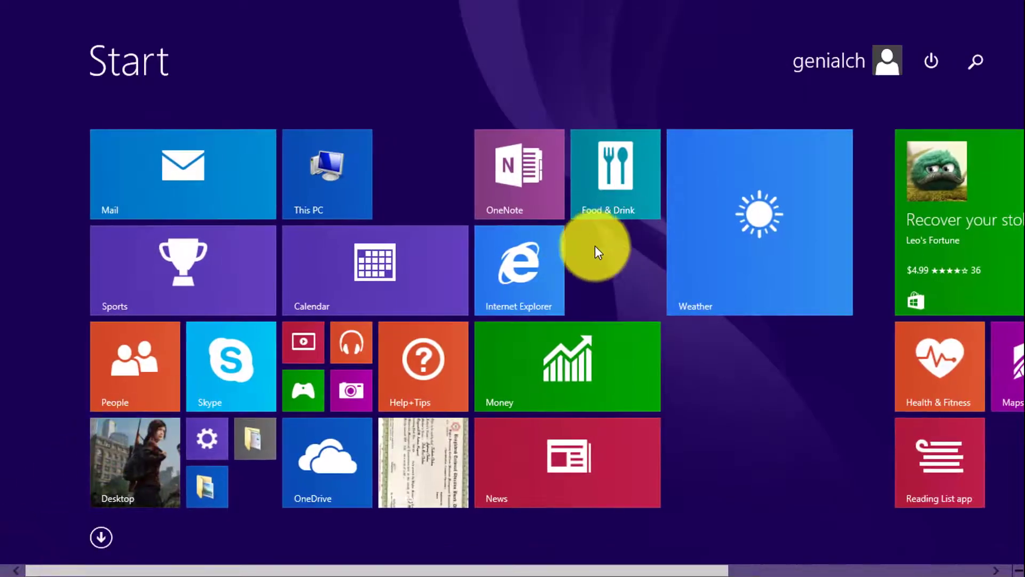
click(986, 63)
text(B)
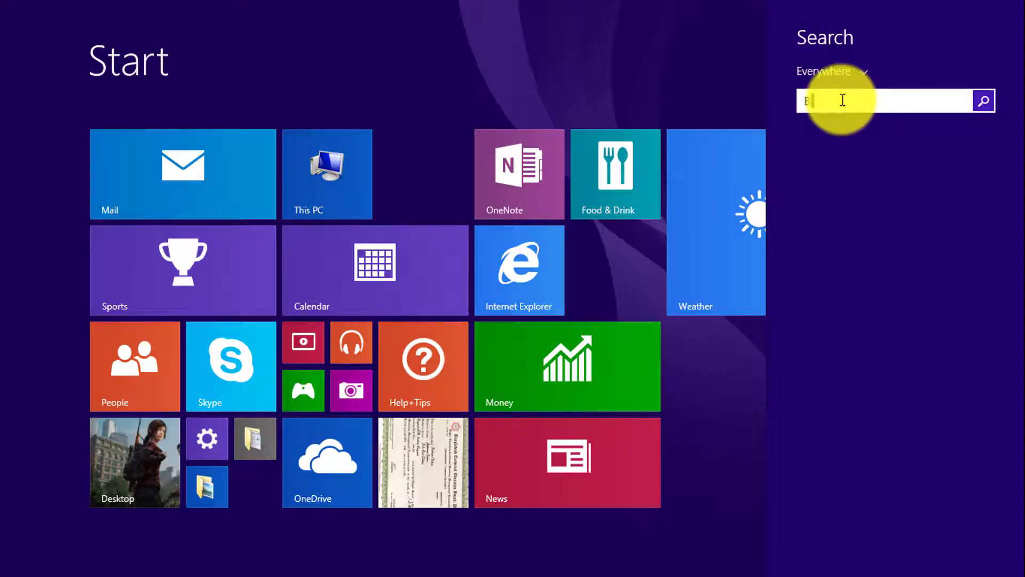
text(i)
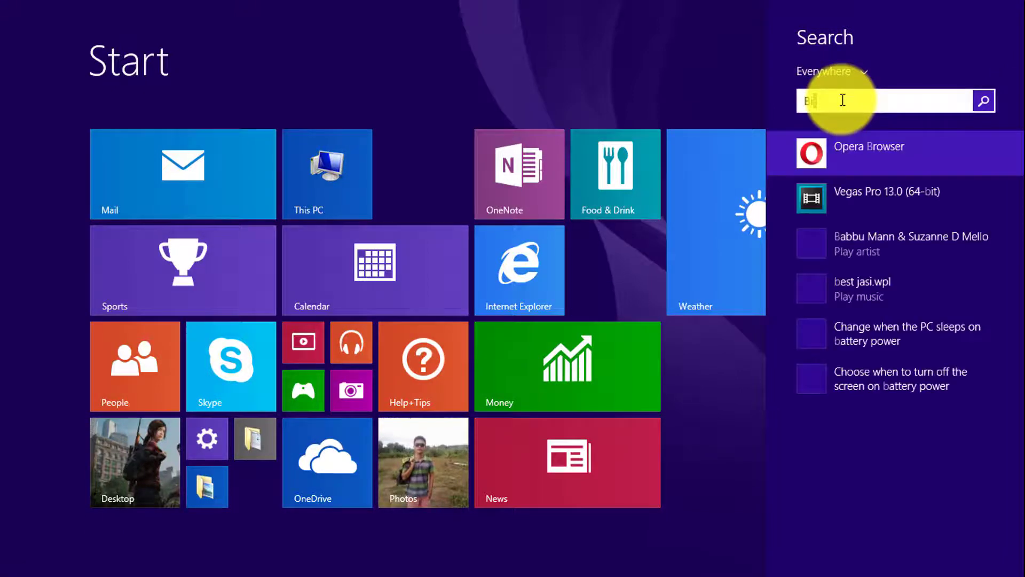
text(j)
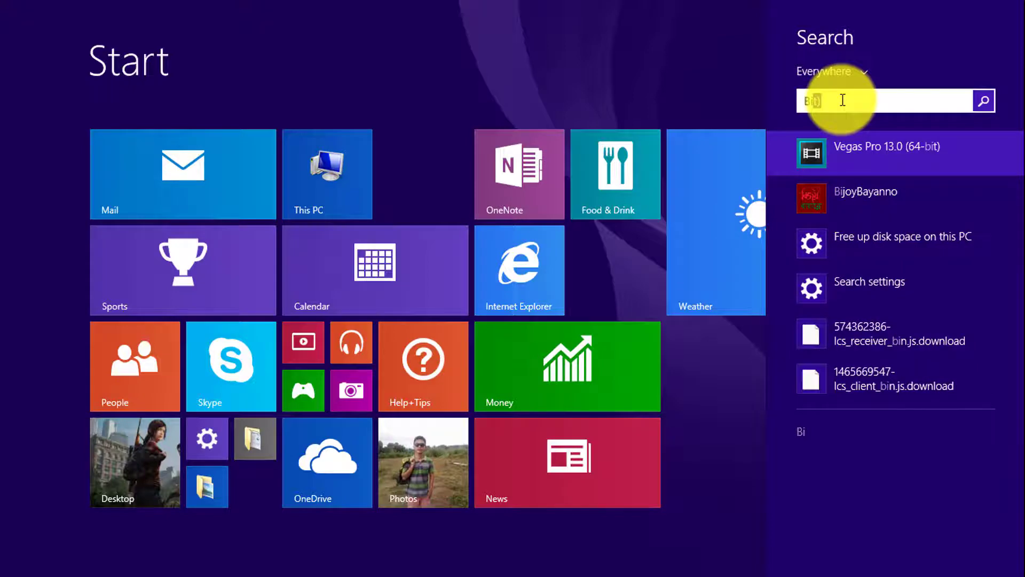
click(865, 200)
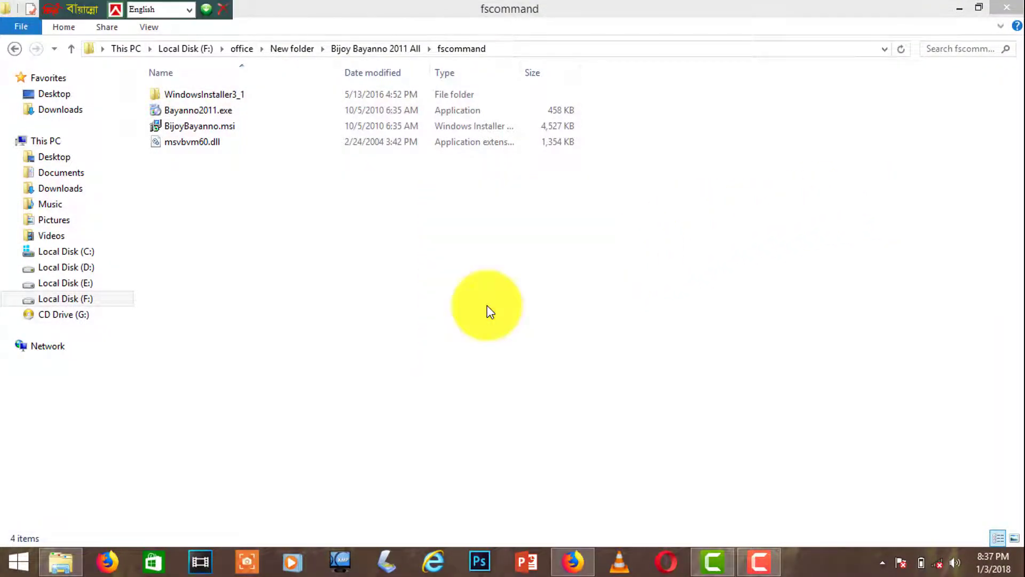
Move the Bijoy keyboard bar to the top centre and return to F:\office\New folder.
drag(56, 6, 368, 8)
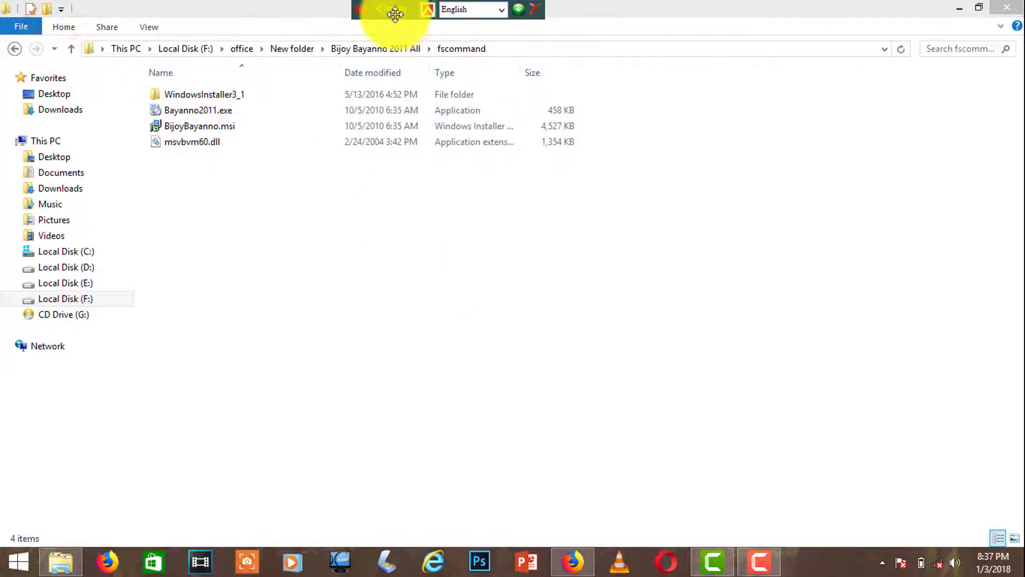
click(71, 48)
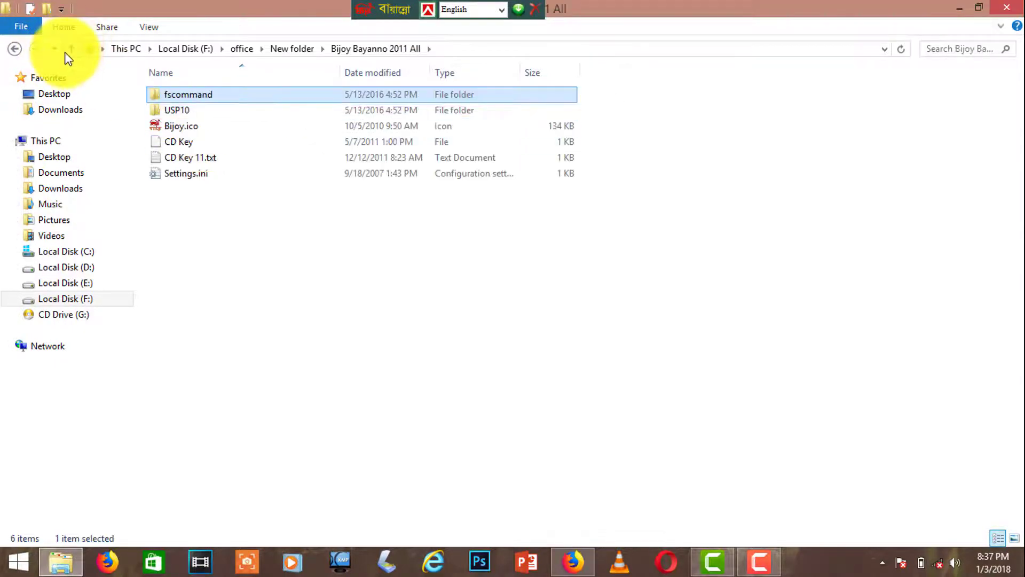
click(70, 49)
click(289, 227)
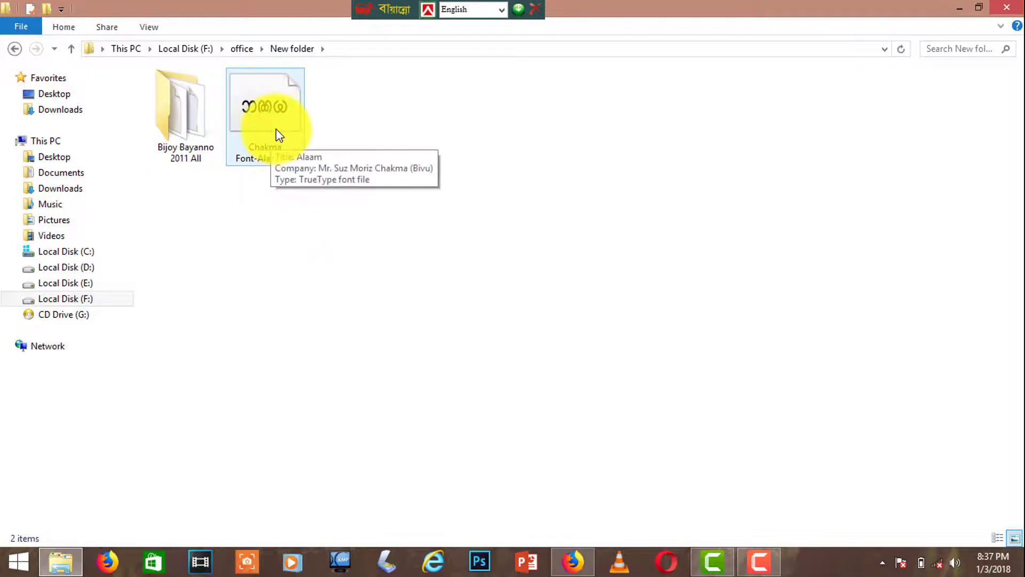
Copy the Chakma Font-Alaam.ttf font file.
right_click(266, 117)
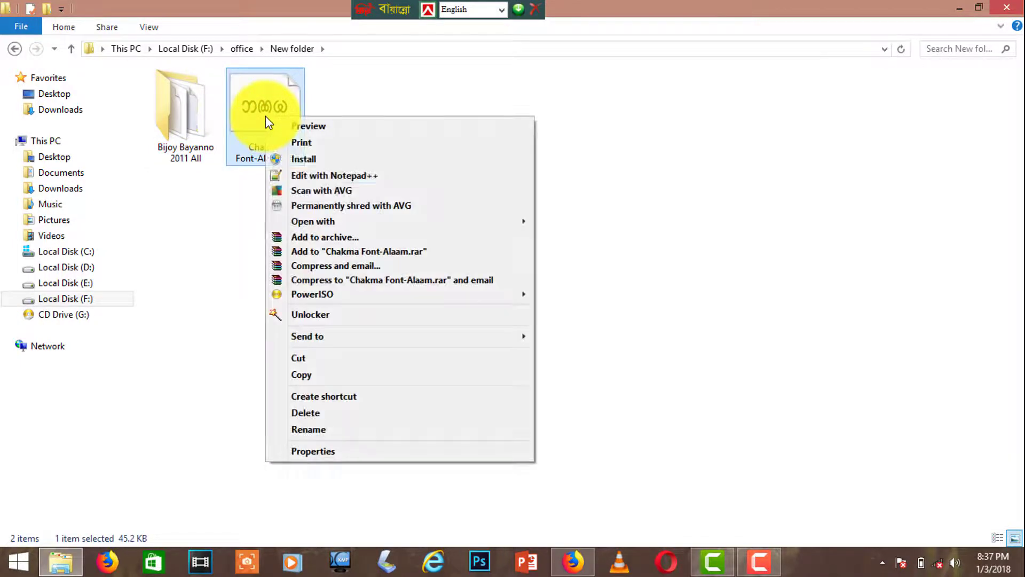
click(331, 373)
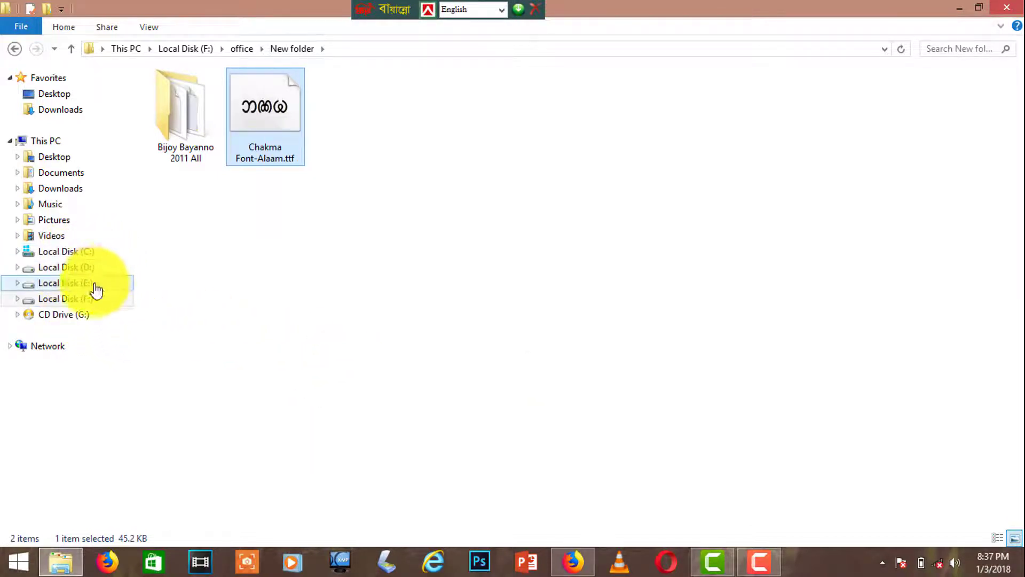
click(307, 366)
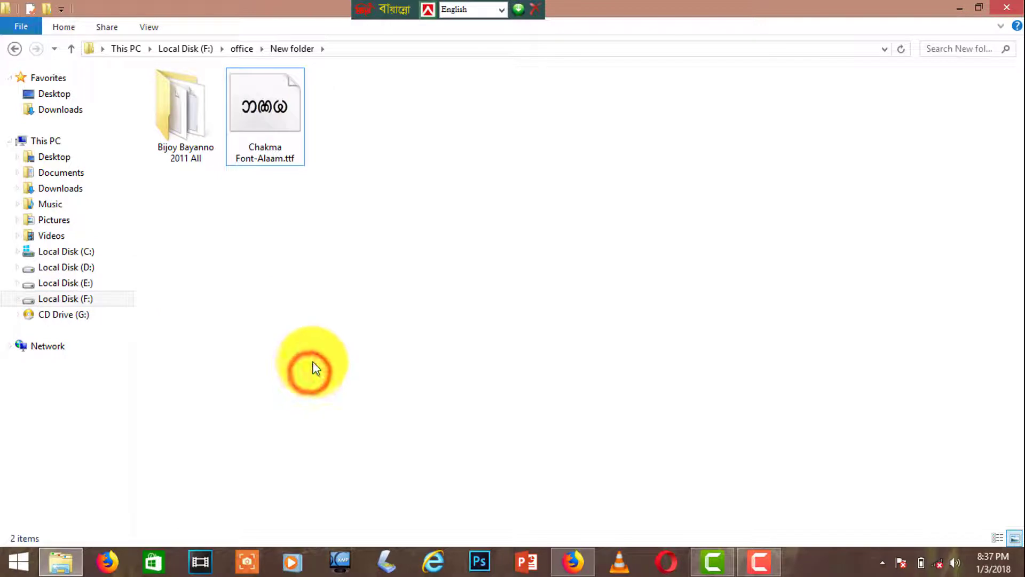
Search the Start screen for 'control panel' and open Control Panel.
click(13, 568)
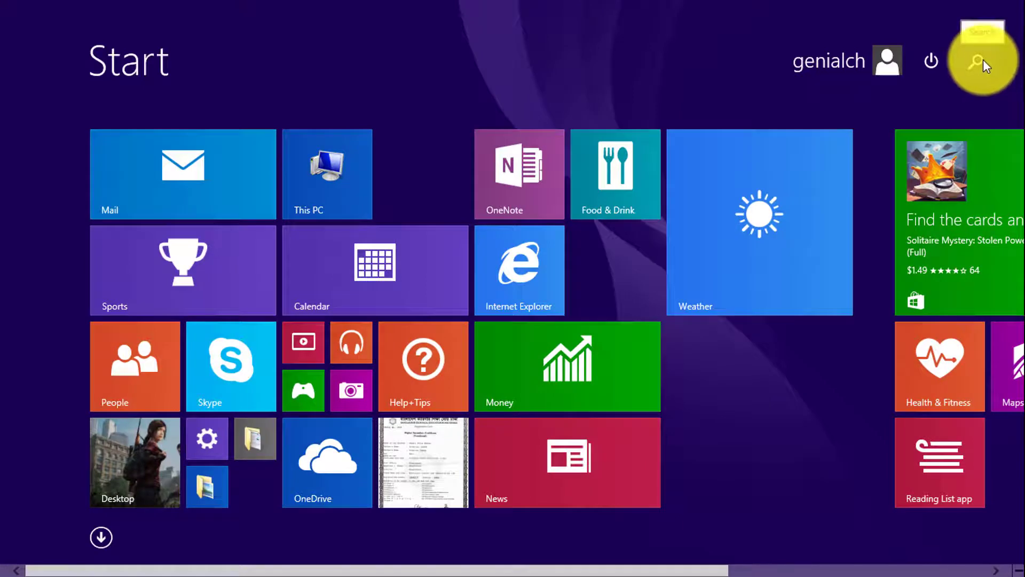
click(982, 59)
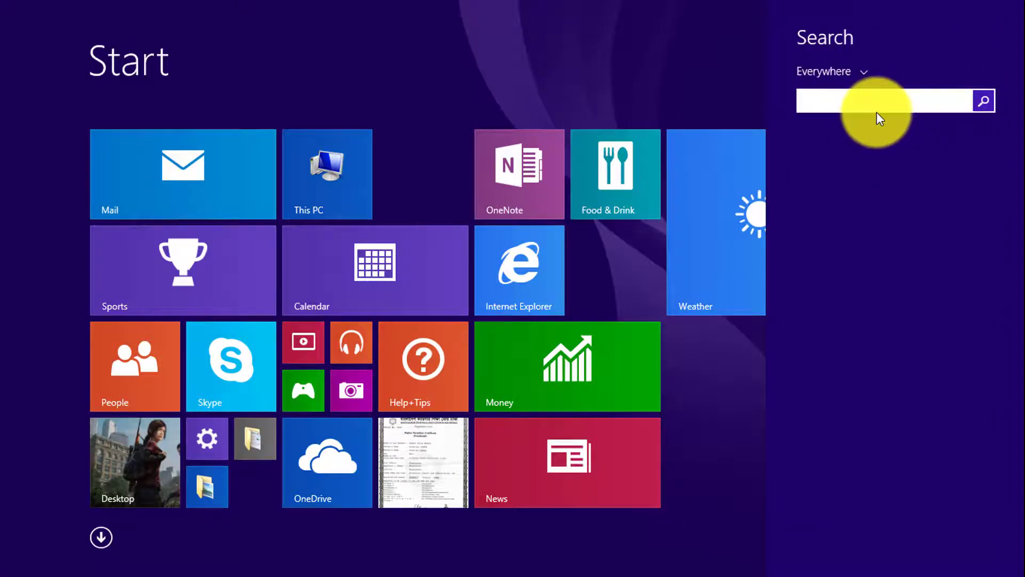
text(c)
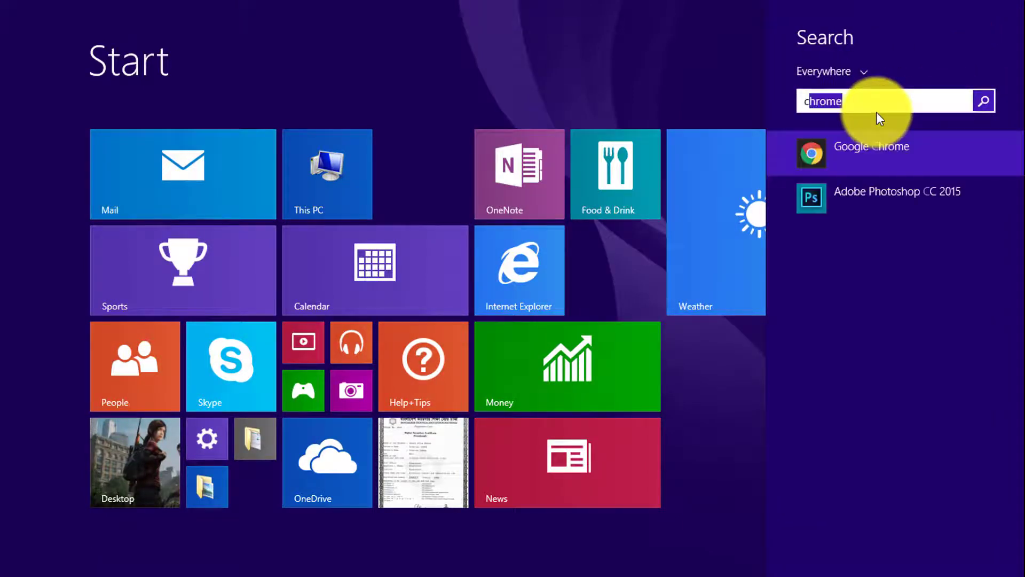
text(on)
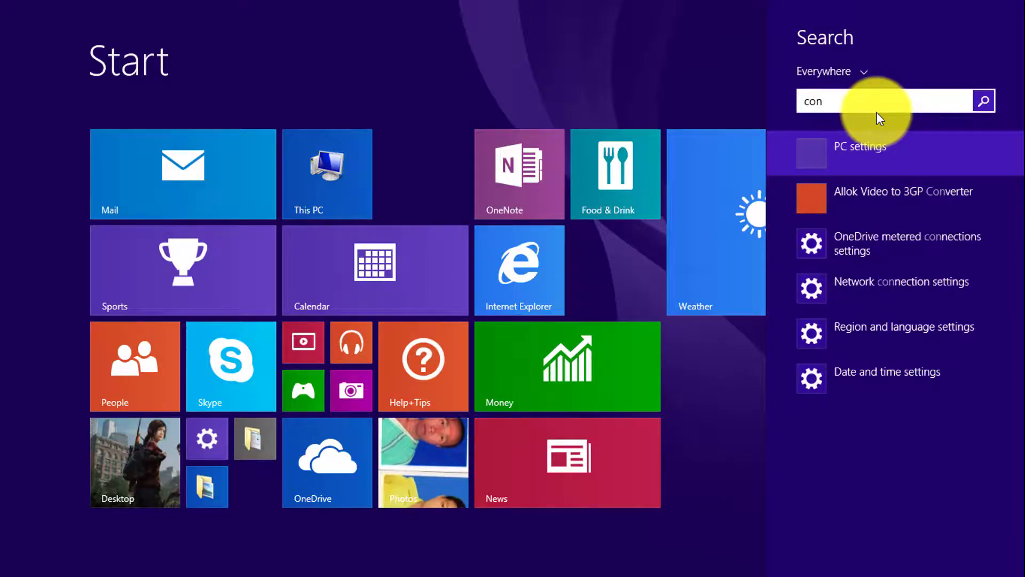
text(tr)
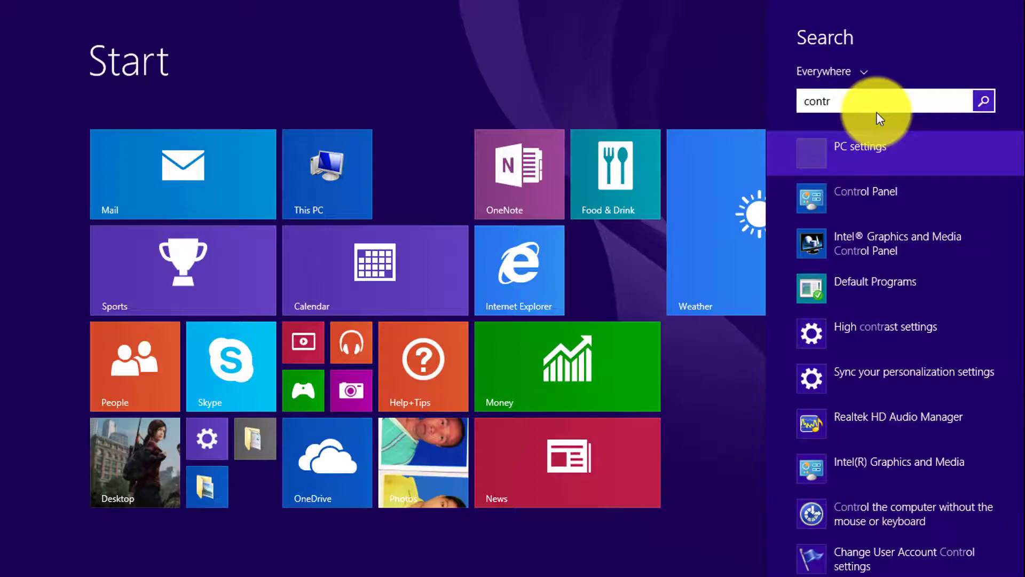
text(ol)
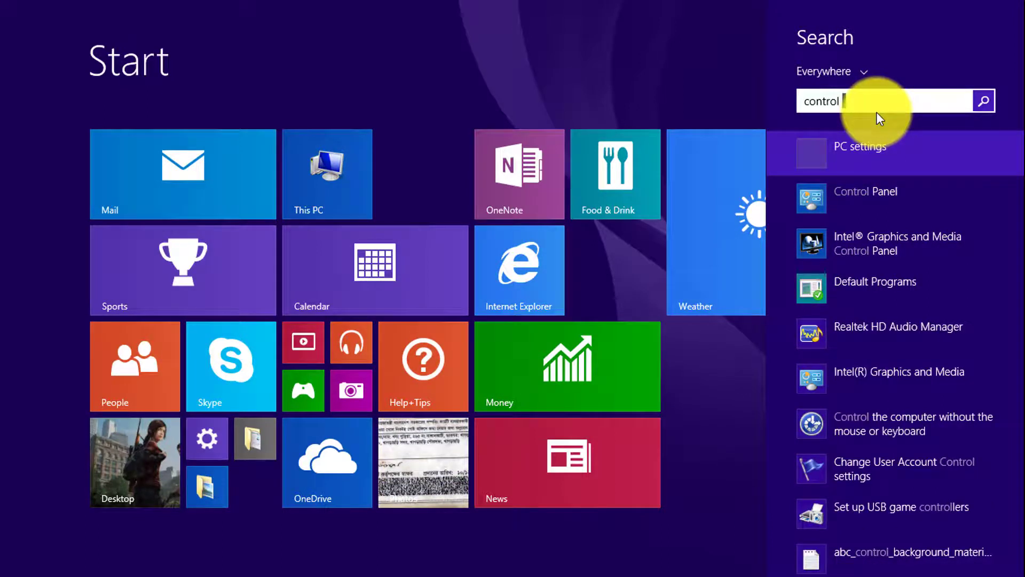
text( pa)
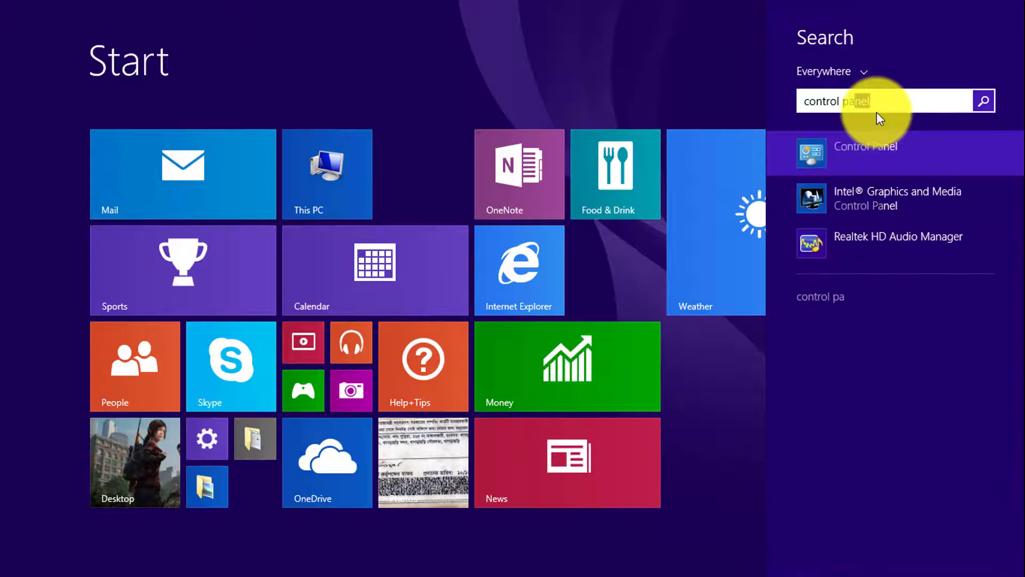
text(n)
text(el)
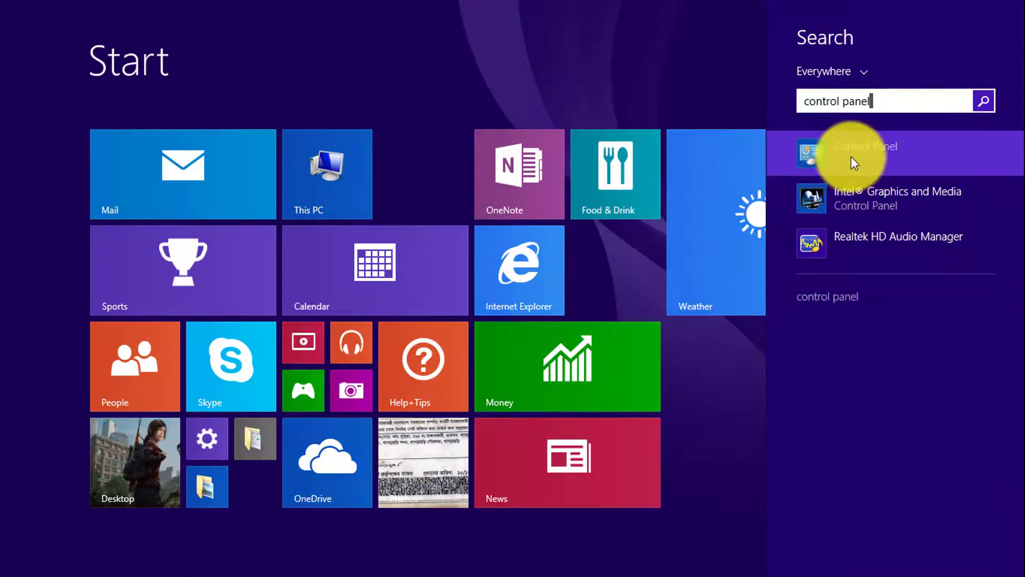
click(856, 156)
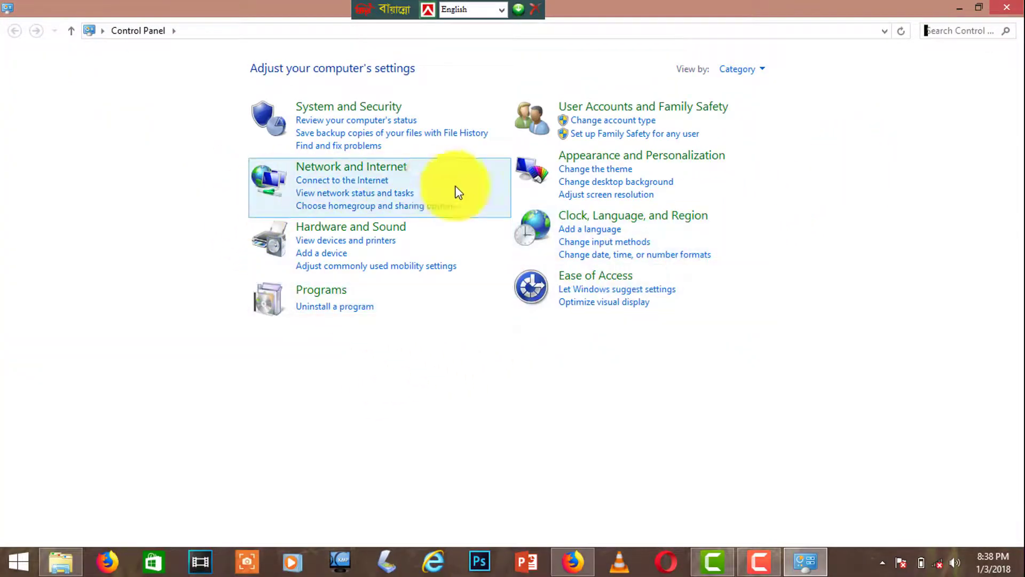
Search Control Panel for 'font' in a restored window and bring up options for Fonts.
click(946, 28)
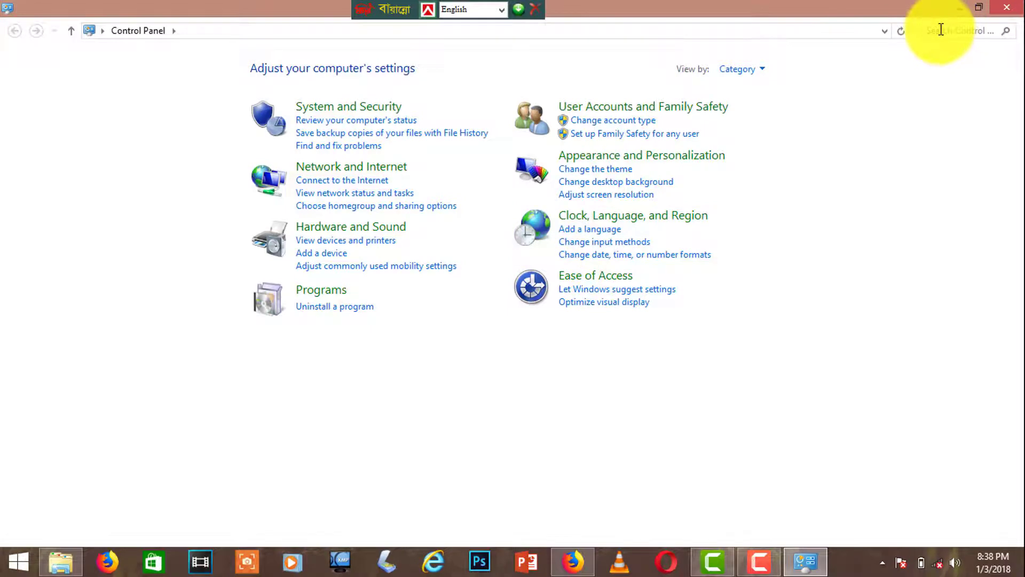
click(941, 29)
text(fo)
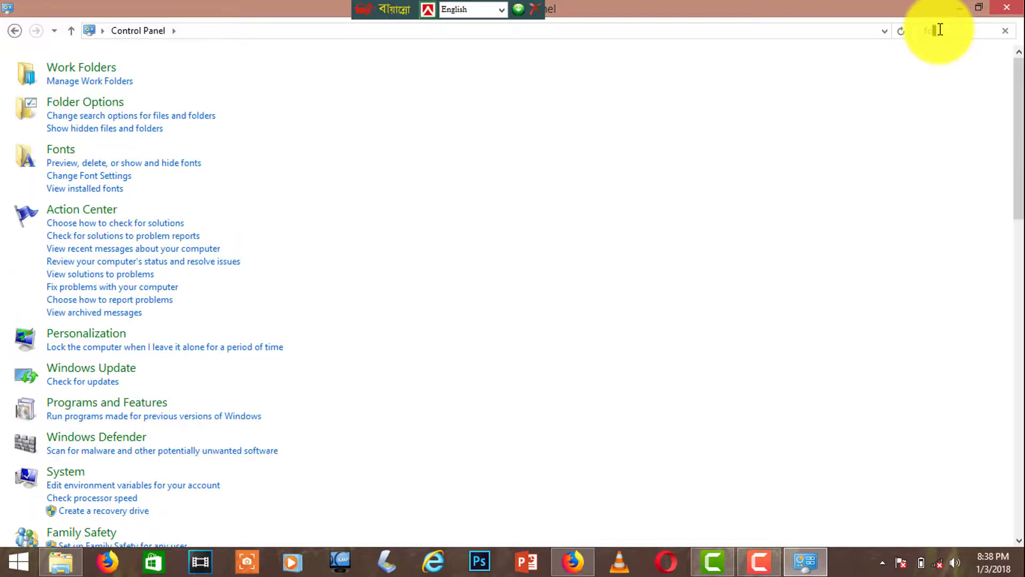
text(nt)
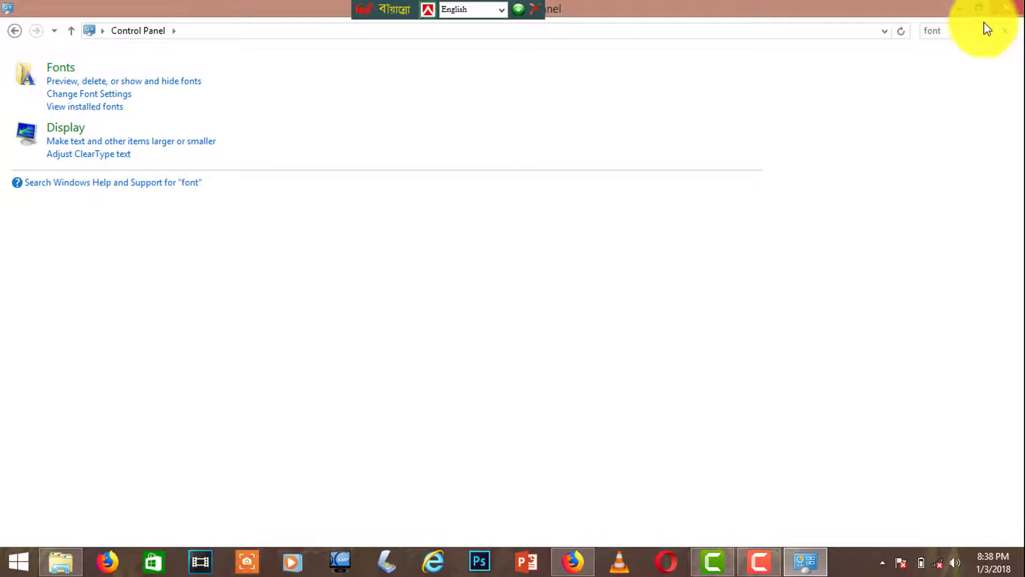
click(980, 8)
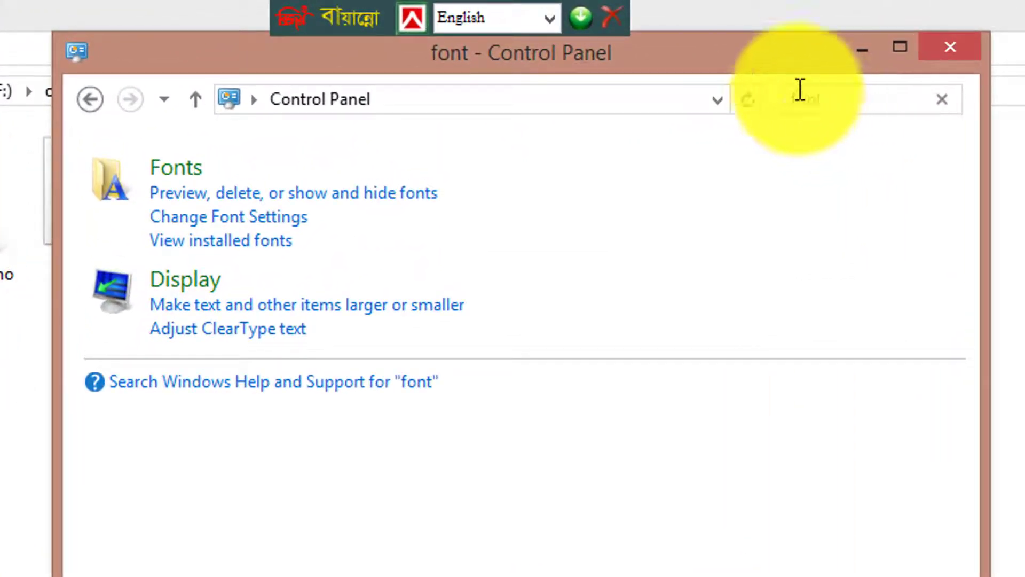
click(739, 93)
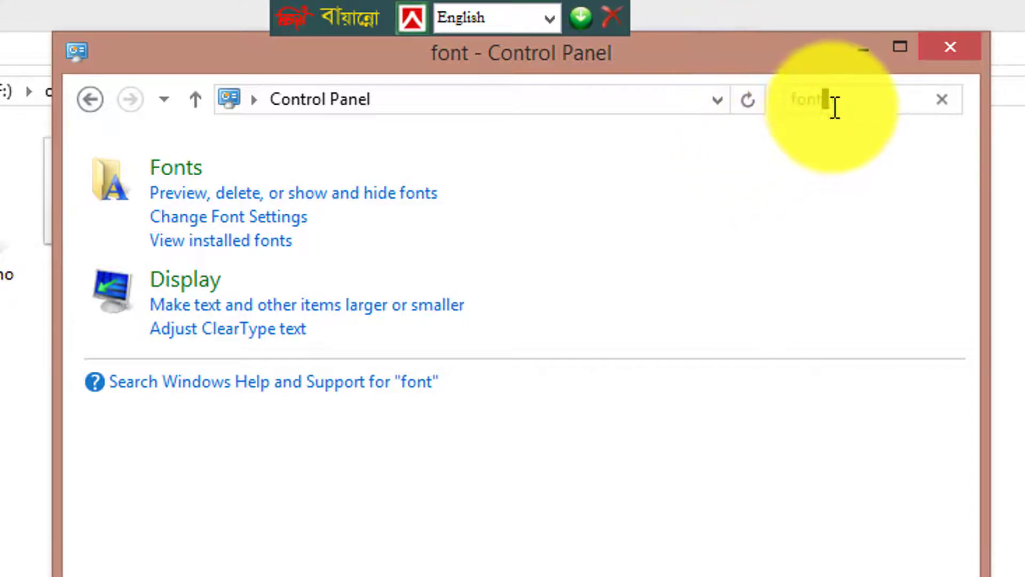
click(831, 99)
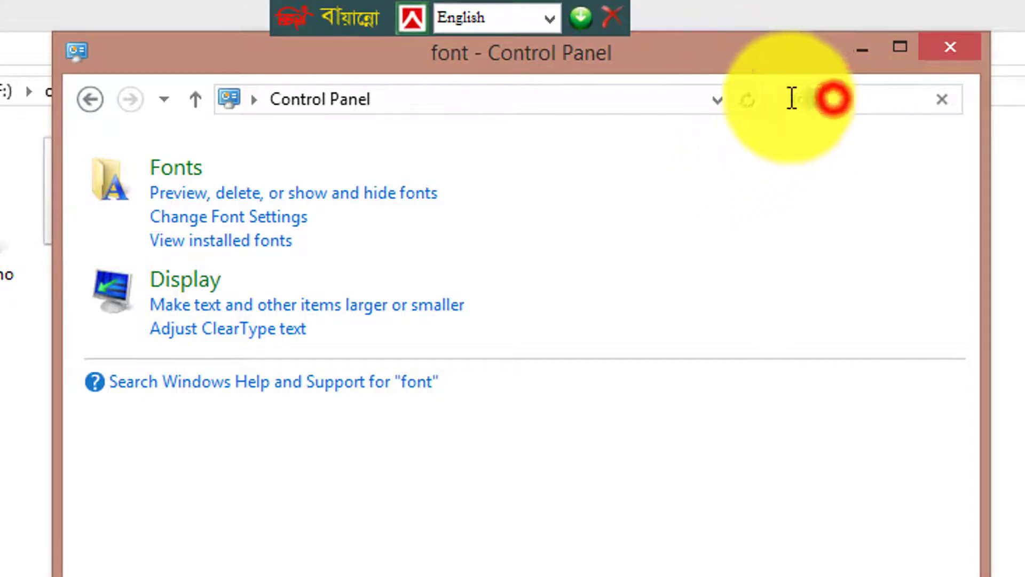
key(BackSpace)
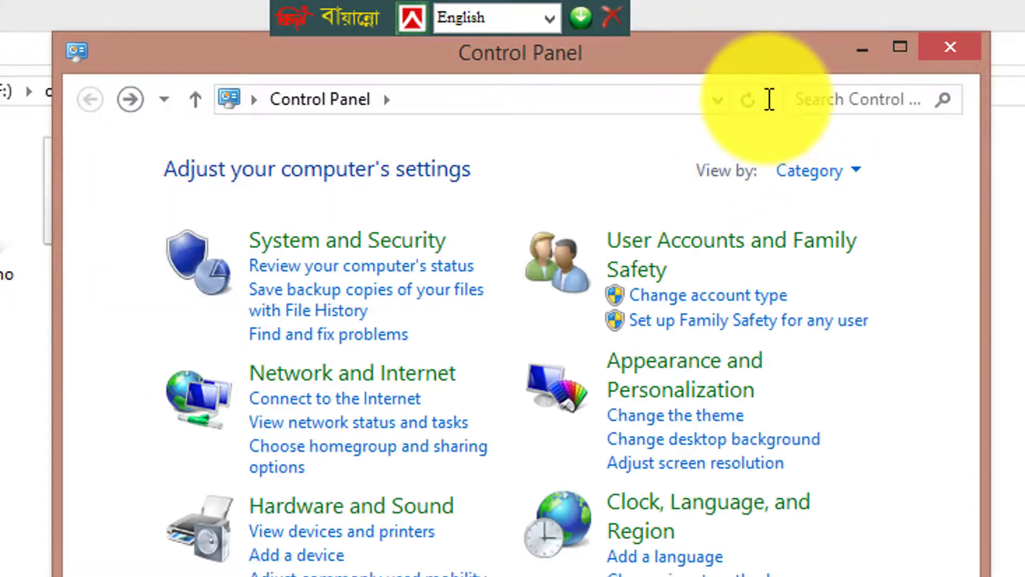
text(fon)
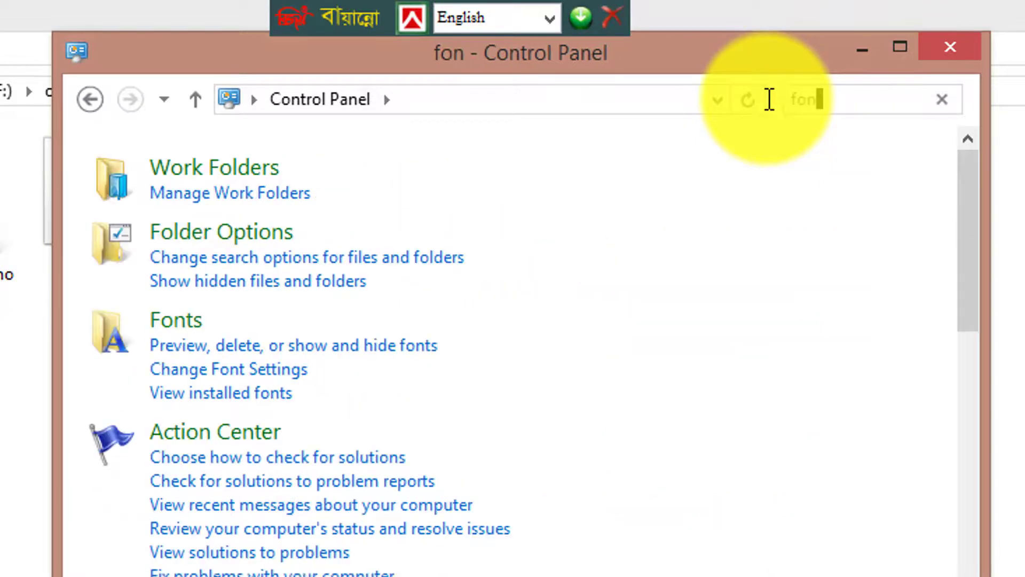
text(t)
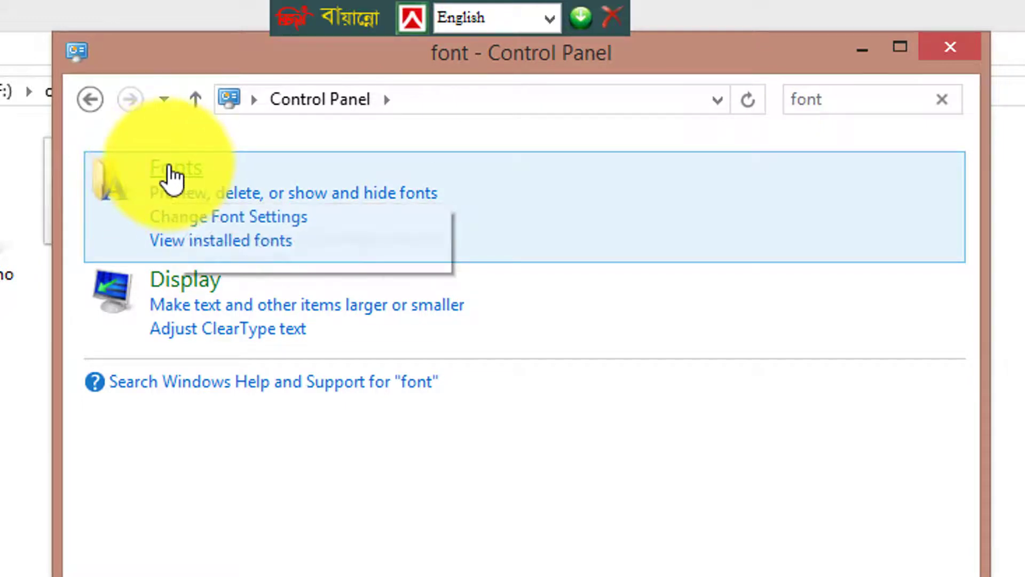
right_click(169, 168)
Paste the Alaam font into the Fonts folder, replacing the installed copy, and close Fonts.
click(245, 171)
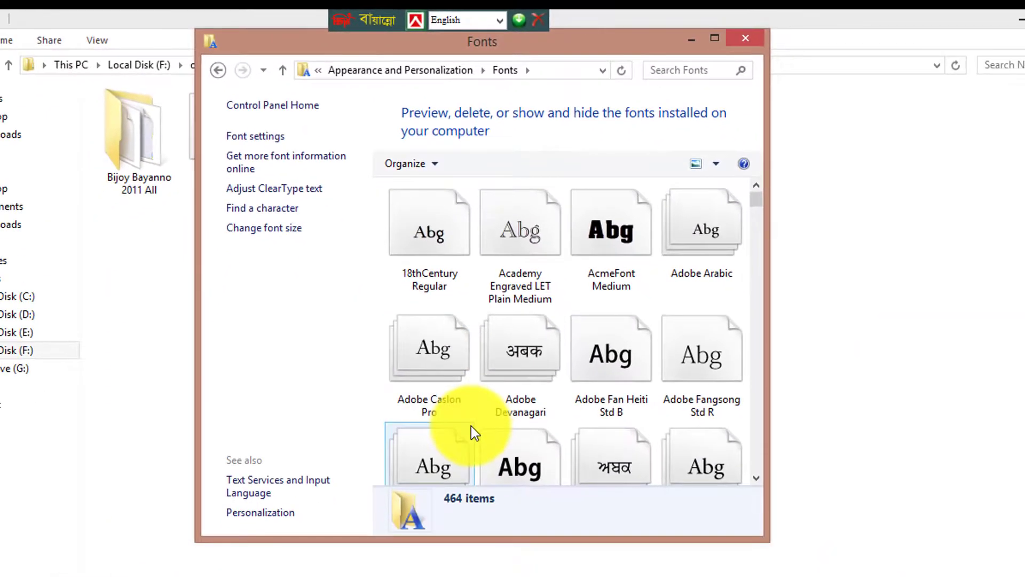
right_click(472, 415)
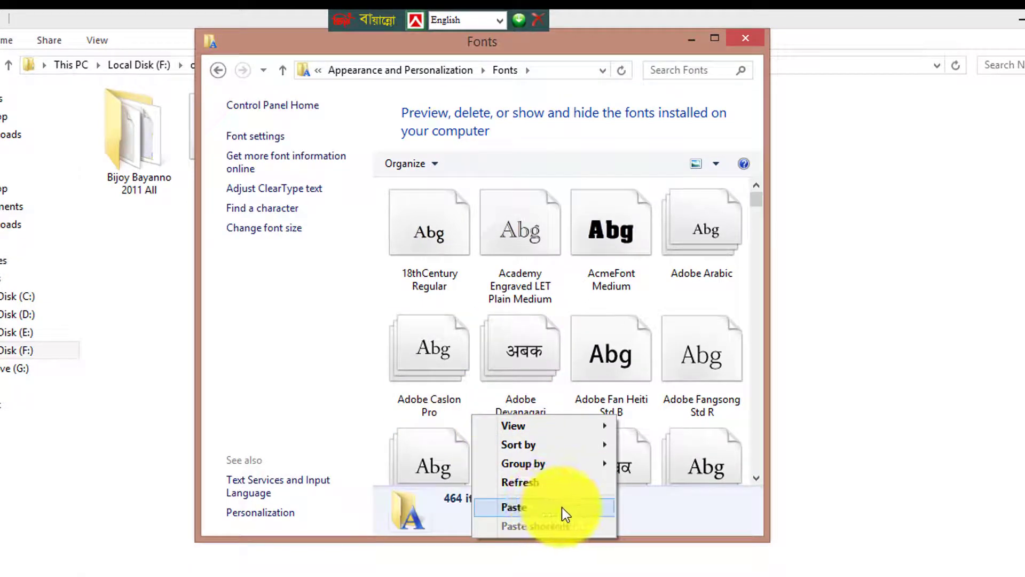
click(534, 506)
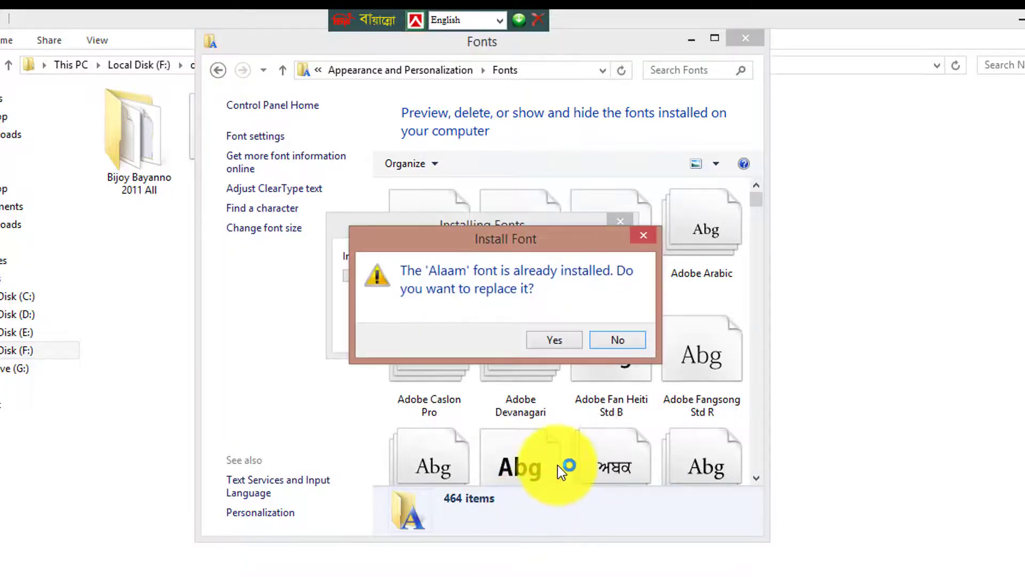
click(561, 341)
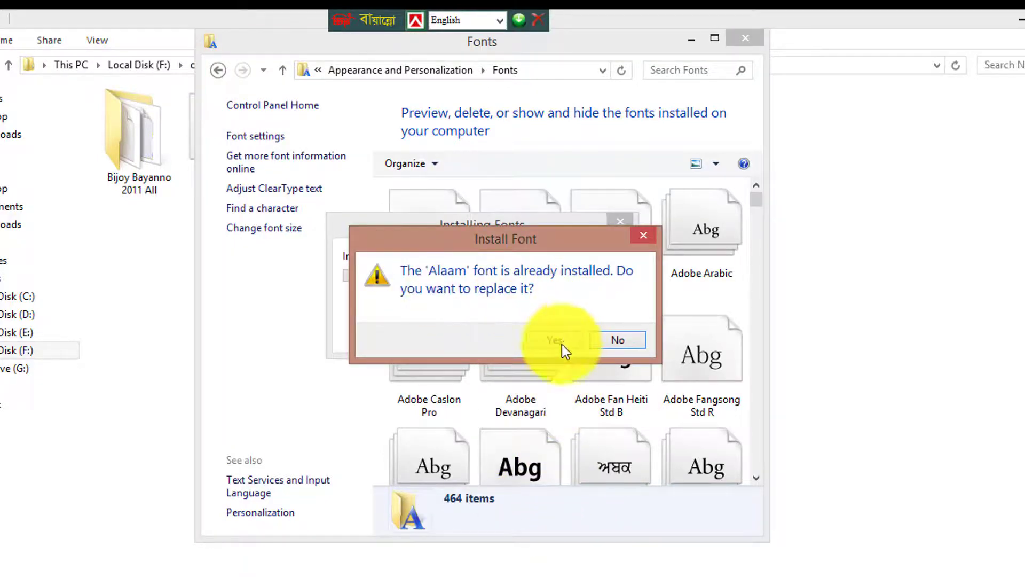
click(561, 340)
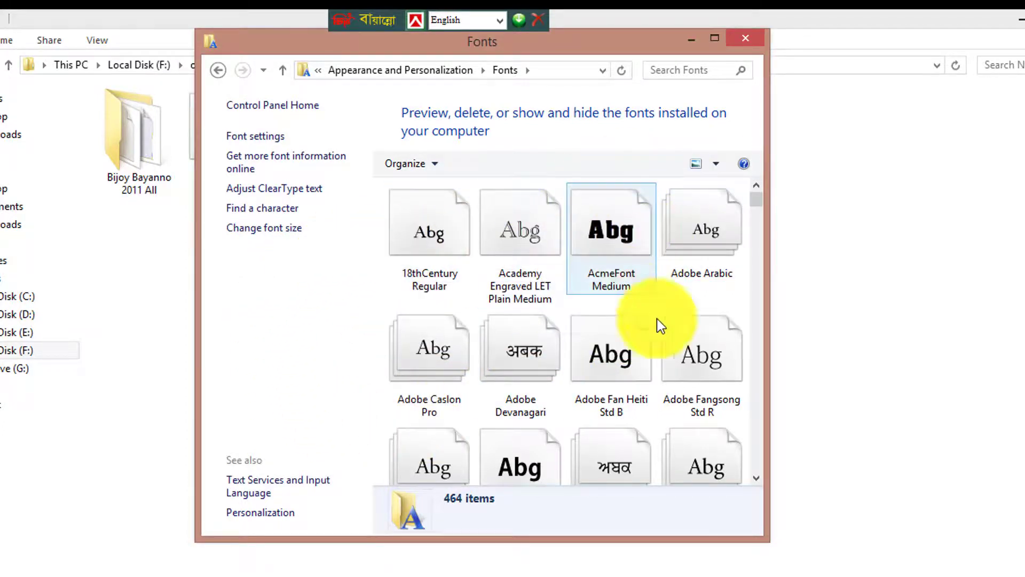
click(753, 39)
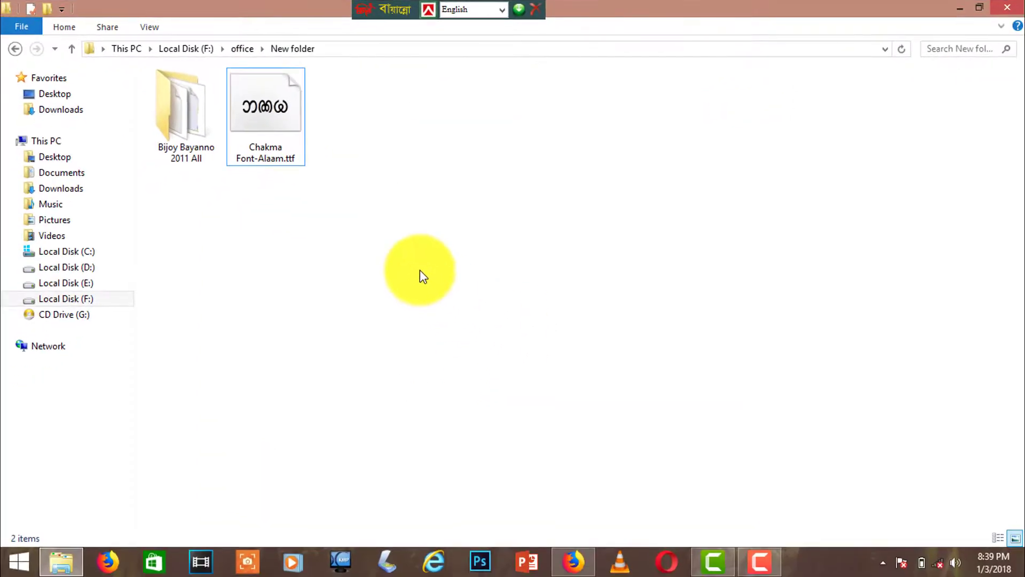
Create a new Word document named 'chakma font' in New folder.
right_click(420, 270)
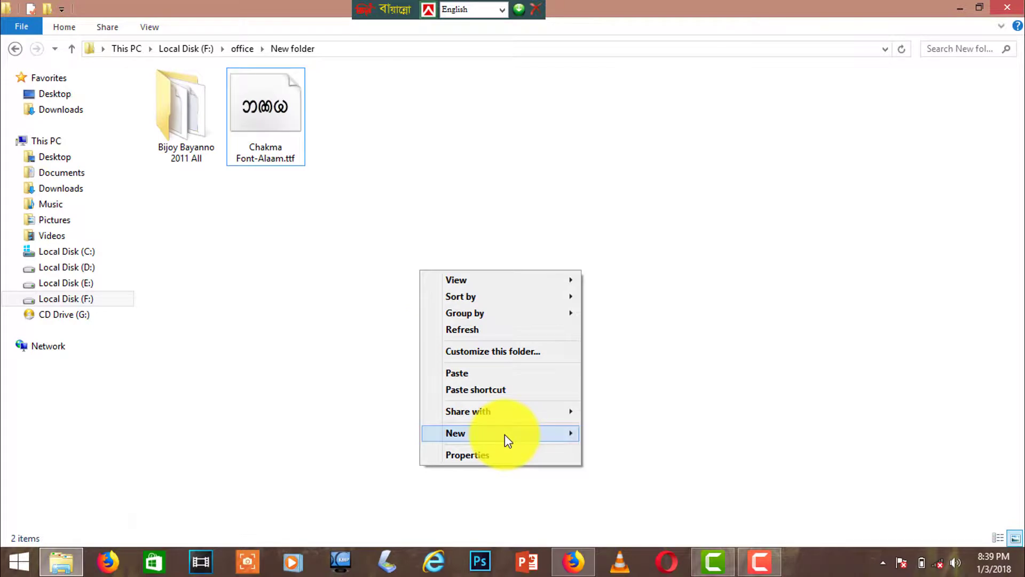
mouse_move(455, 432)
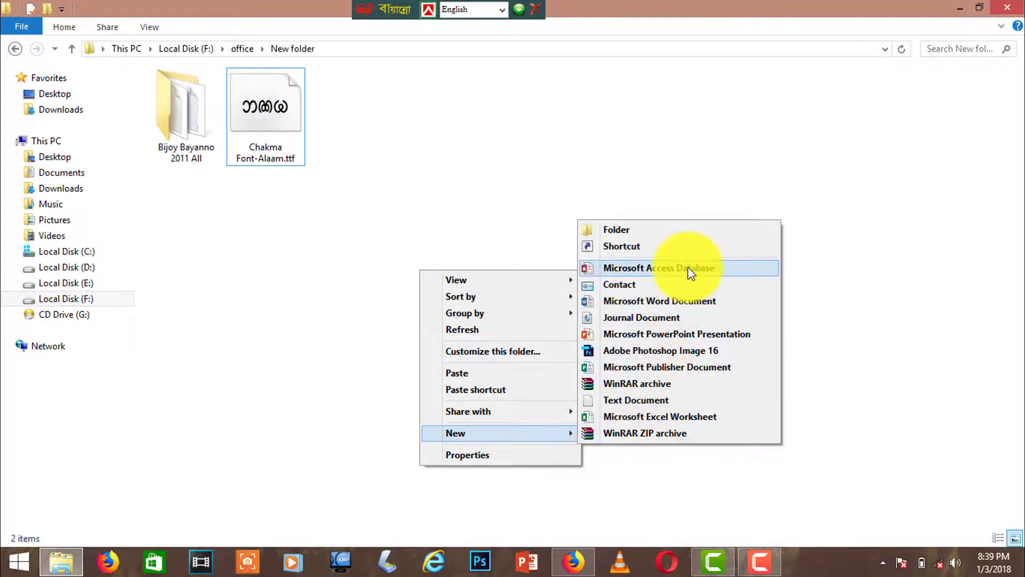
click(647, 301)
text(ch)
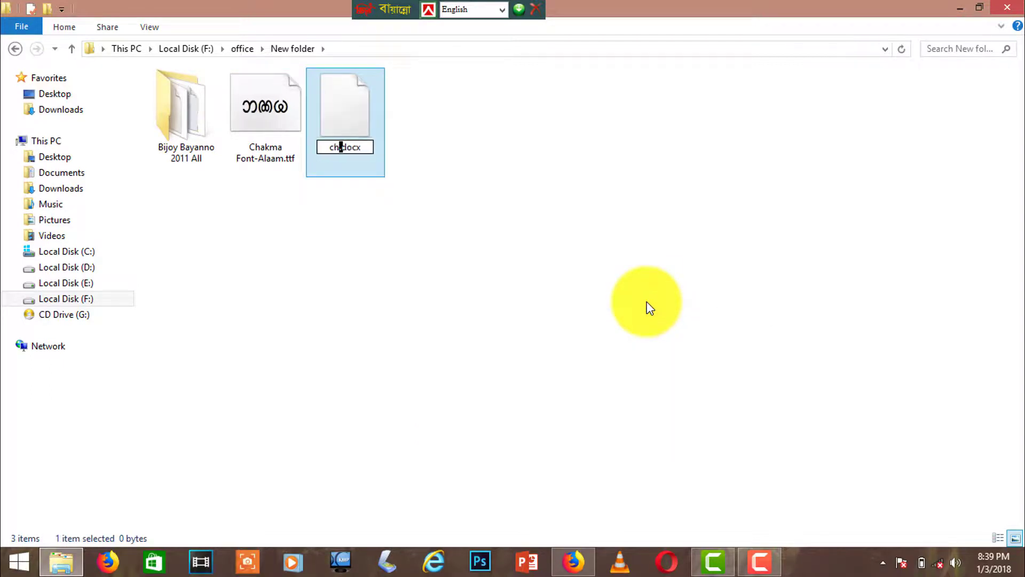
text(akma)
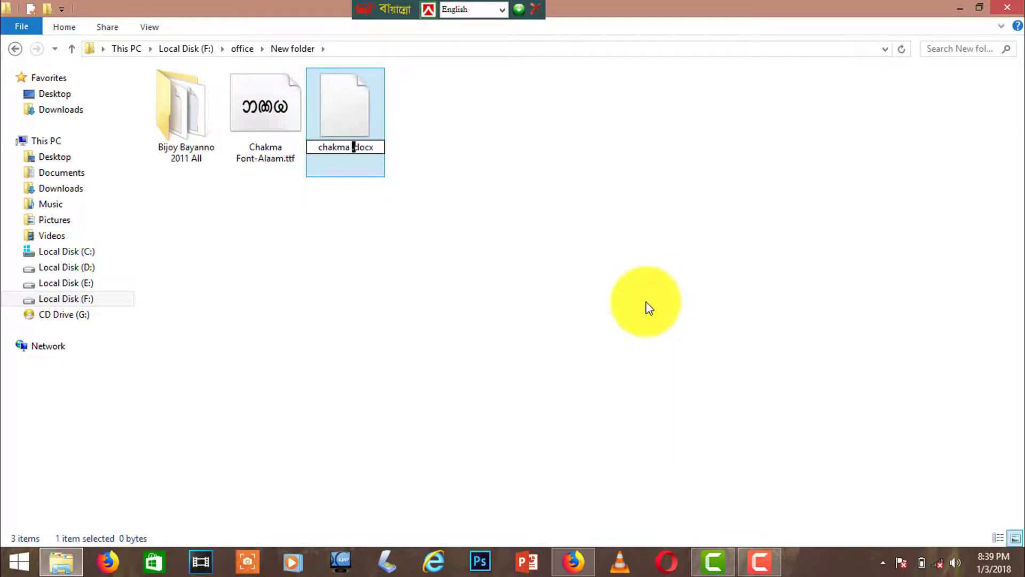
text( font)
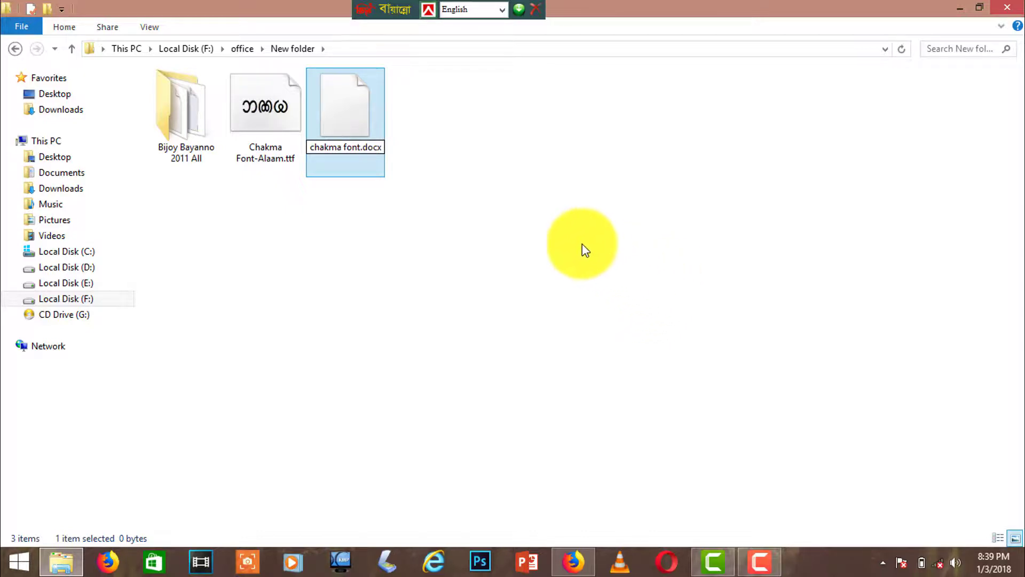
click(414, 141)
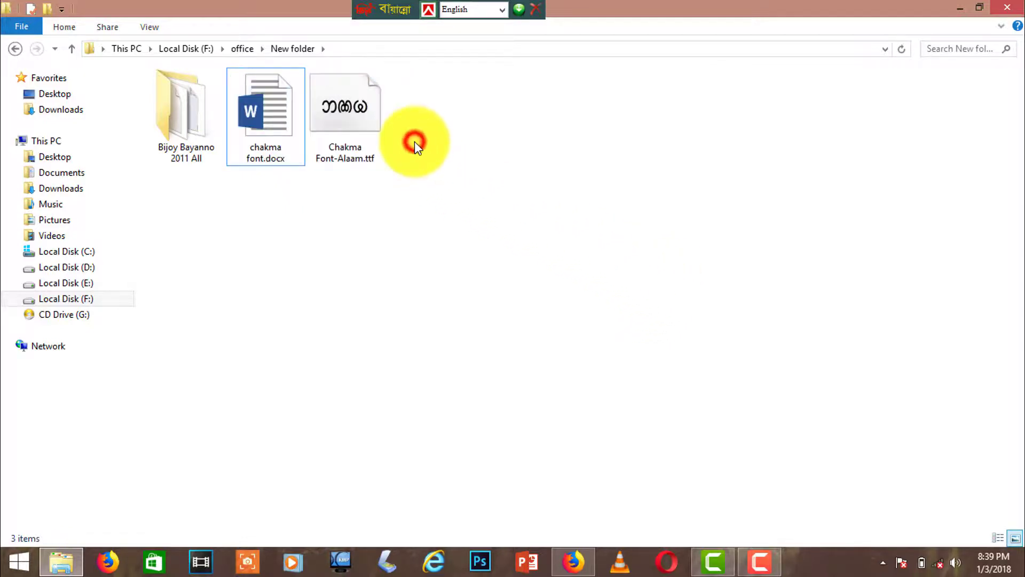
right_click(274, 126)
Open chakma font.docx in Word and set its font to Alaam.
click(314, 138)
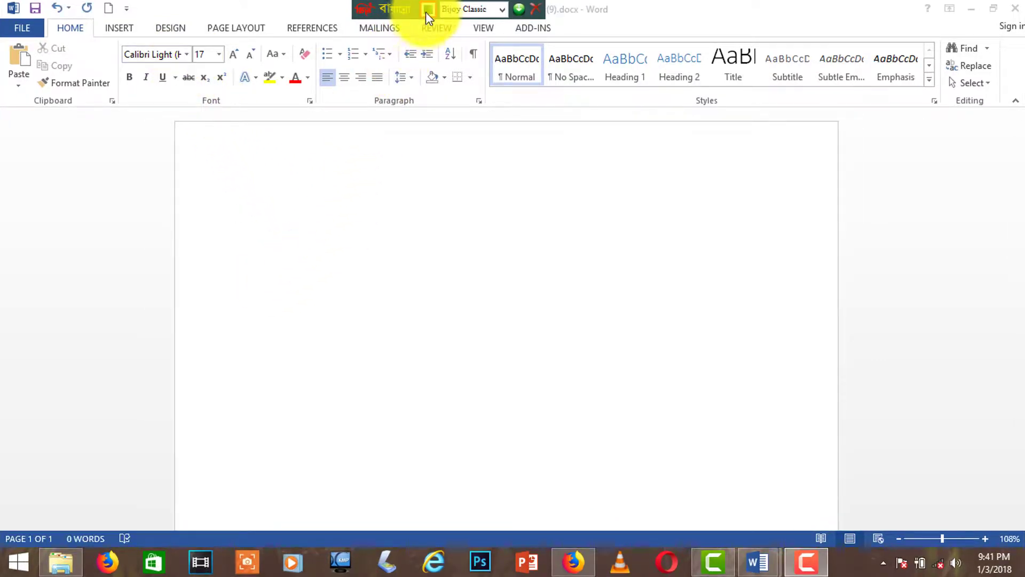
click(427, 10)
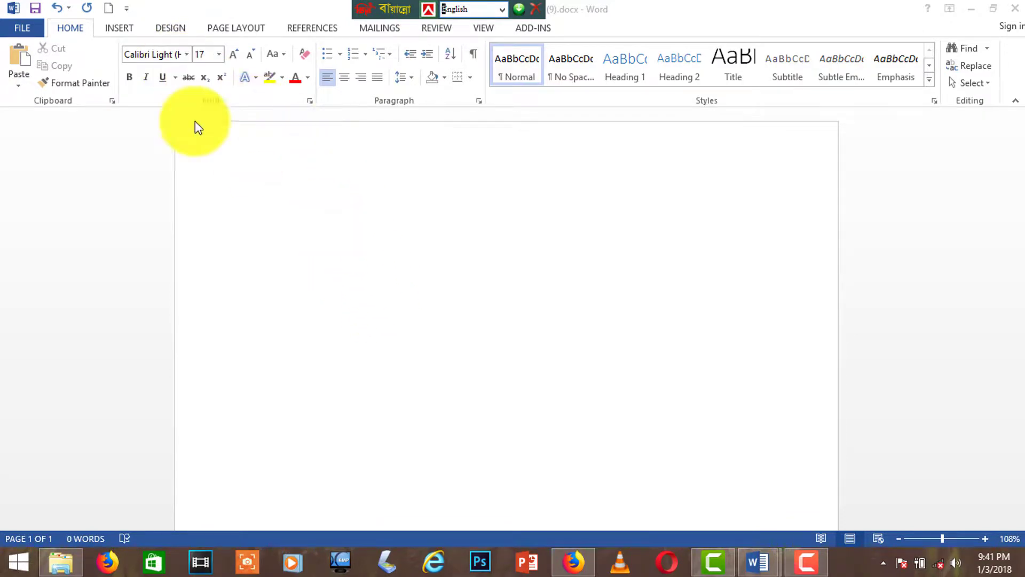
click(173, 49)
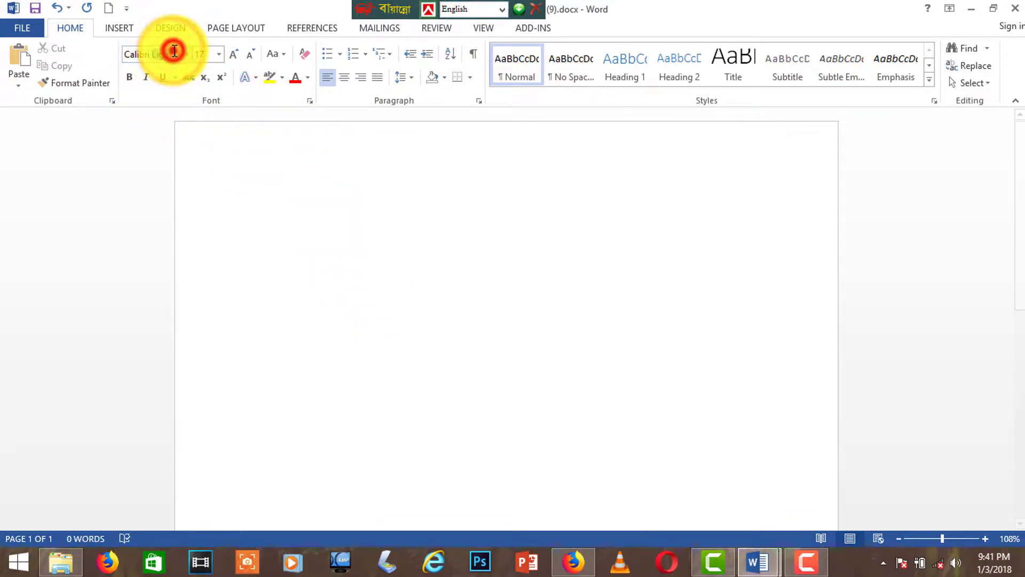
click(299, 209)
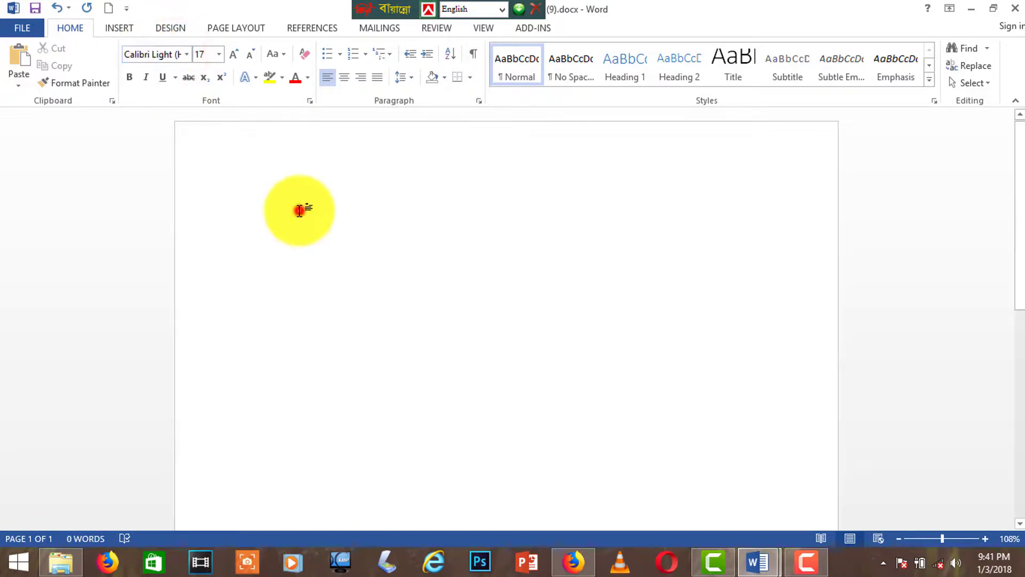
click(152, 51)
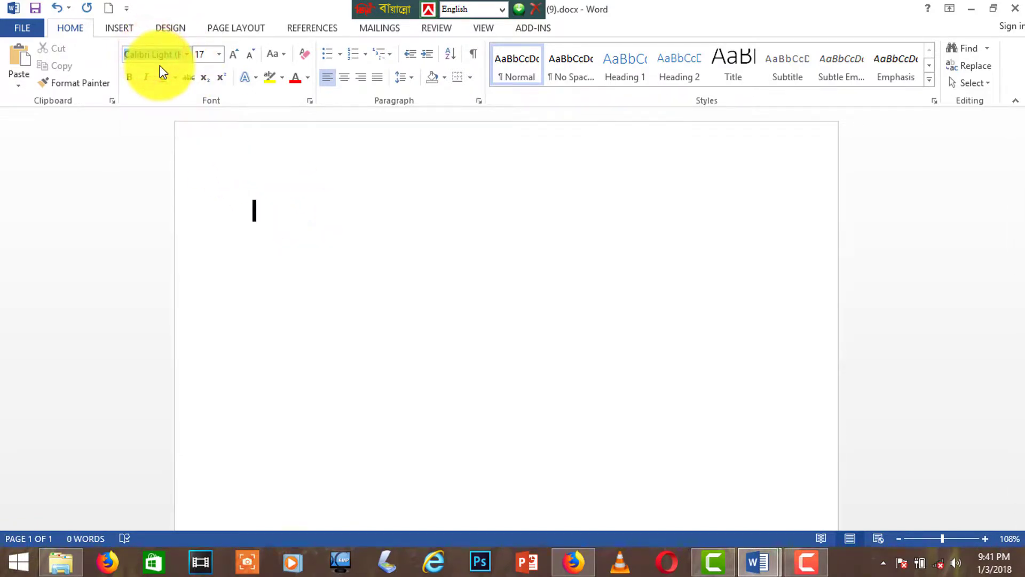
text(Alaam)
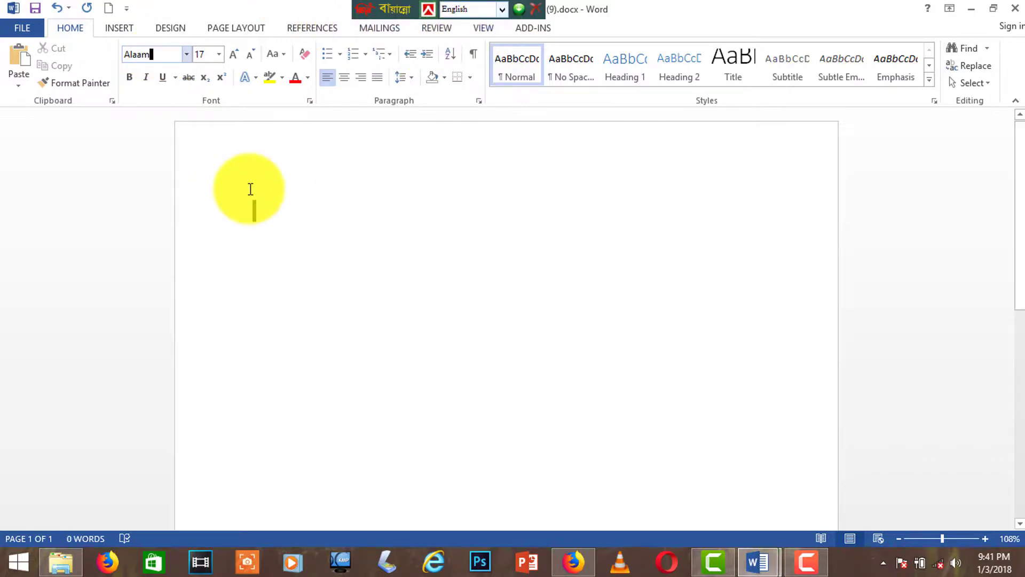
click(503, 11)
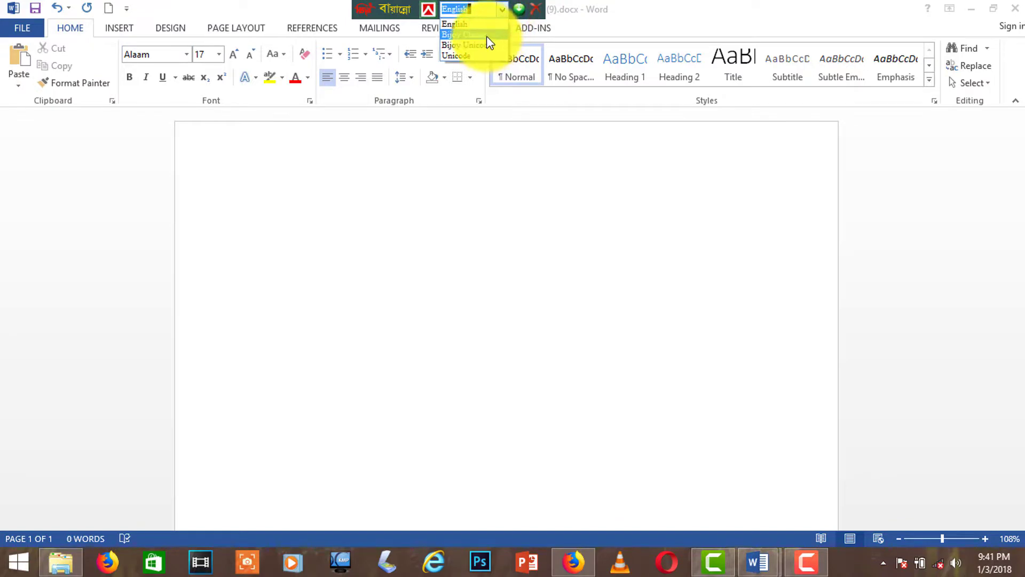
Switch to the Bijoy Classic layout and type two lines of Chakma words in Alaam.
click(487, 36)
click(231, 181)
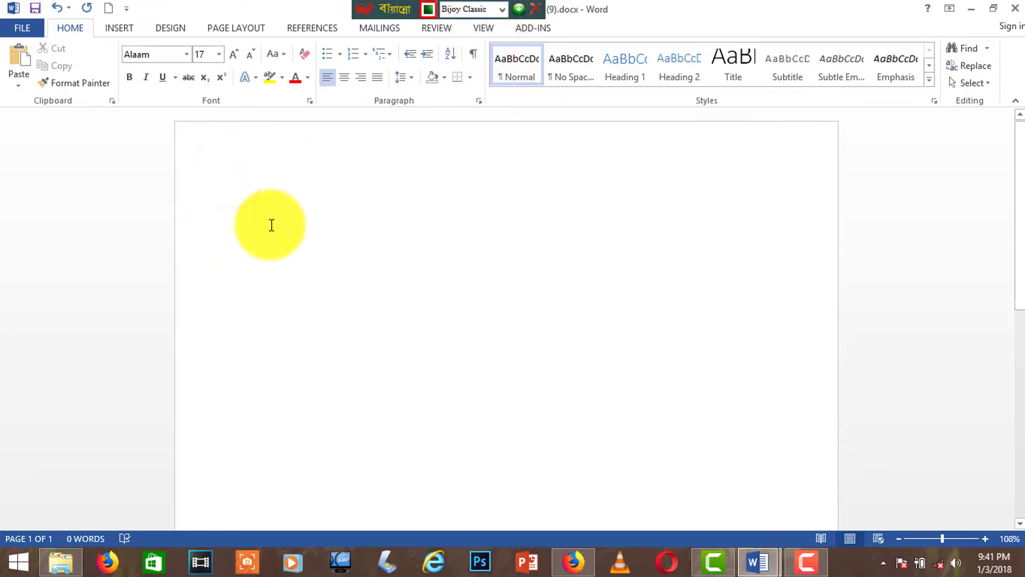
text(ও)
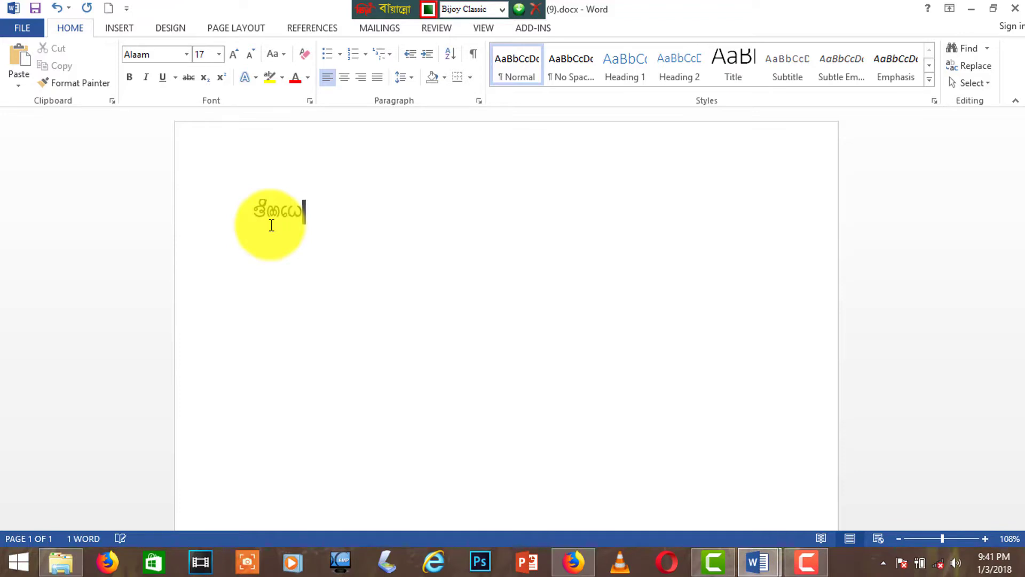
text(ল)
text(ঘ)
text(রট)
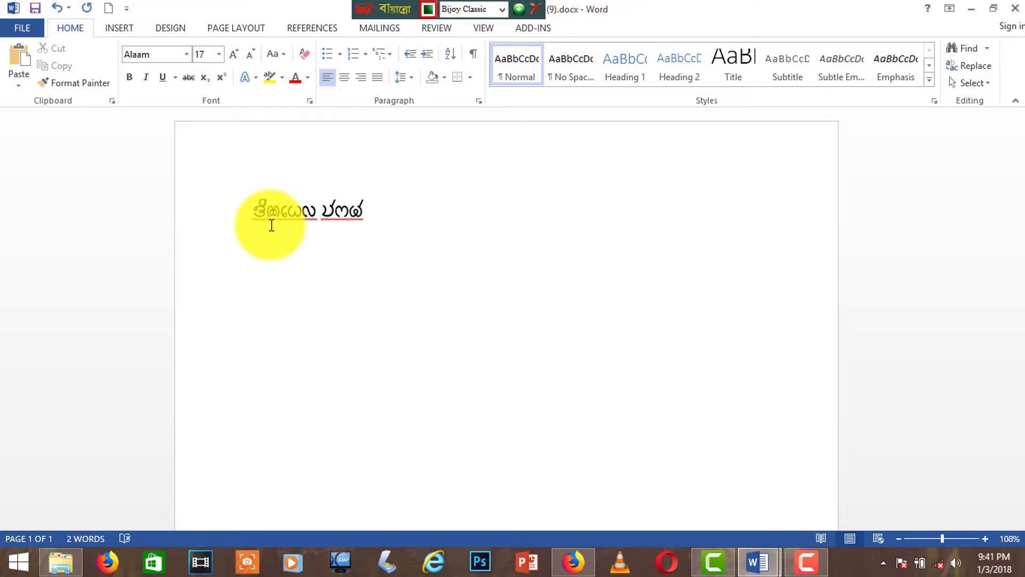
key(Return)
text(ঘর)
text( এ)
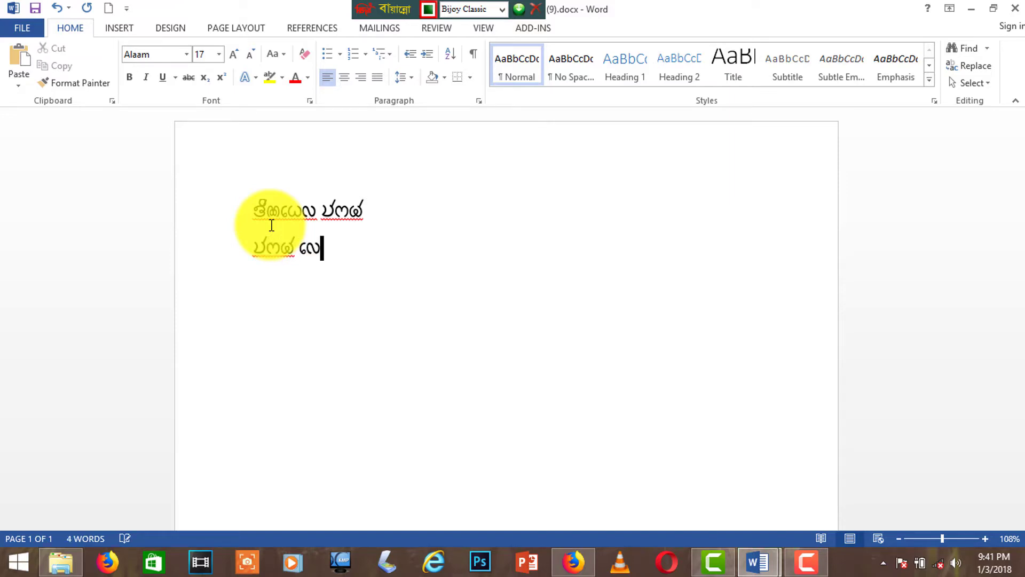
text(ক)
click(516, 9)
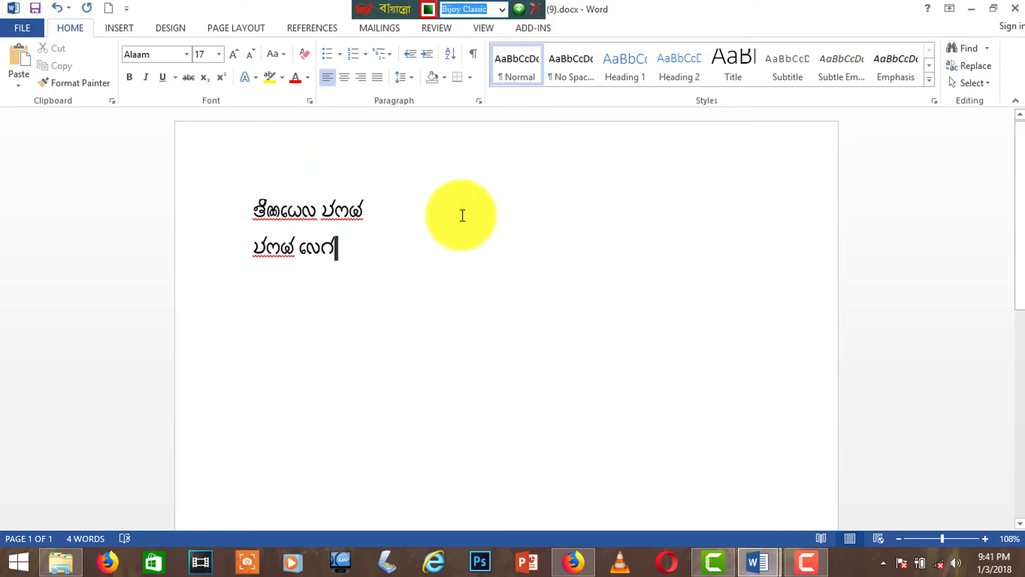